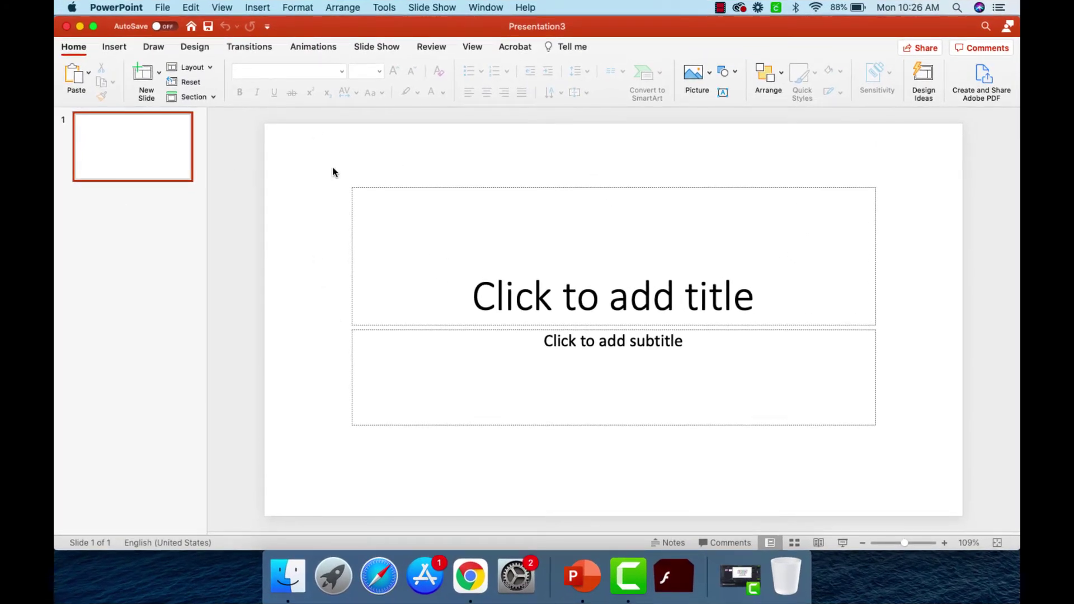
Step: Delete both placeholders and add an upper-left text box reading 'Correct These Sentences!'
{"action": "left_click_drag", "start_coordinate": [324, 163], "coordinate": [902, 465]}
{"action": "key", "text": "Delete"}
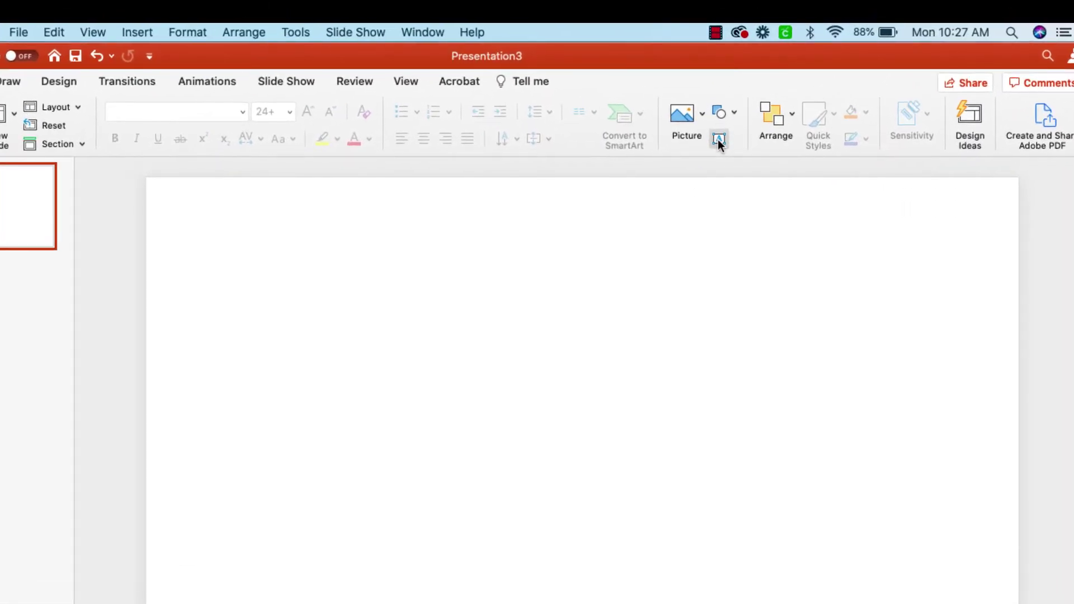
{"action": "left_click", "coordinate": [718, 139]}
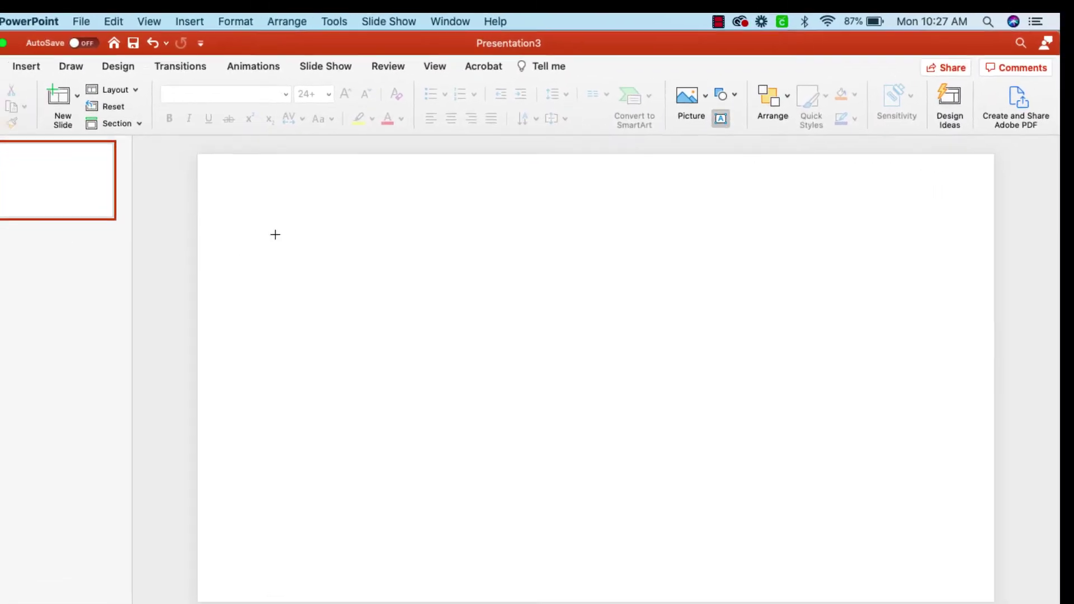
{"action": "left_click", "coordinate": [230, 263]}
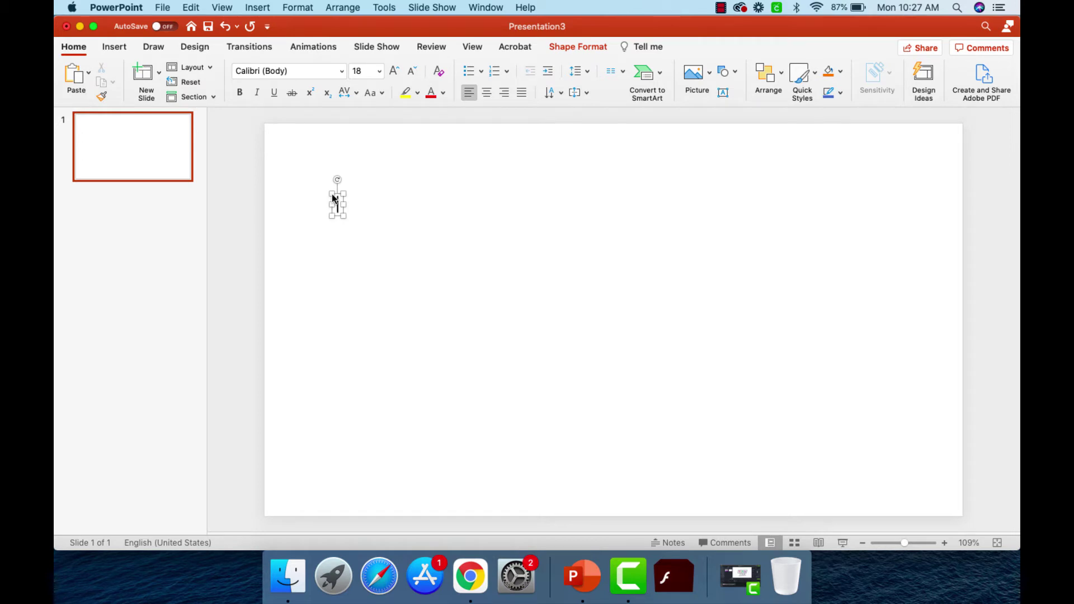
{"action": "type", "text": "Correct "}
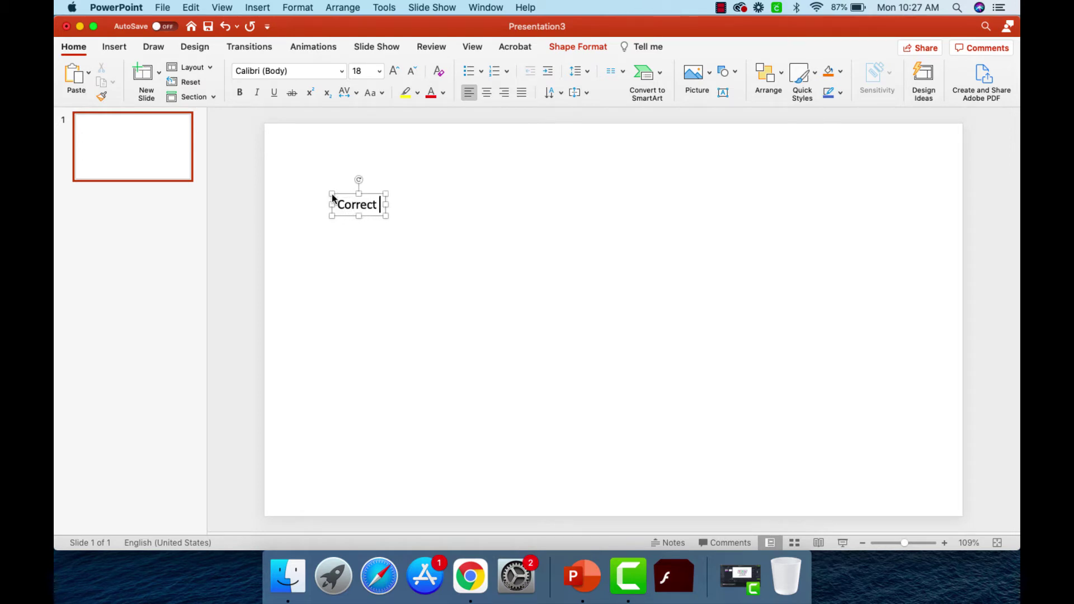
{"action": "type", "text": "These Sentences!"}
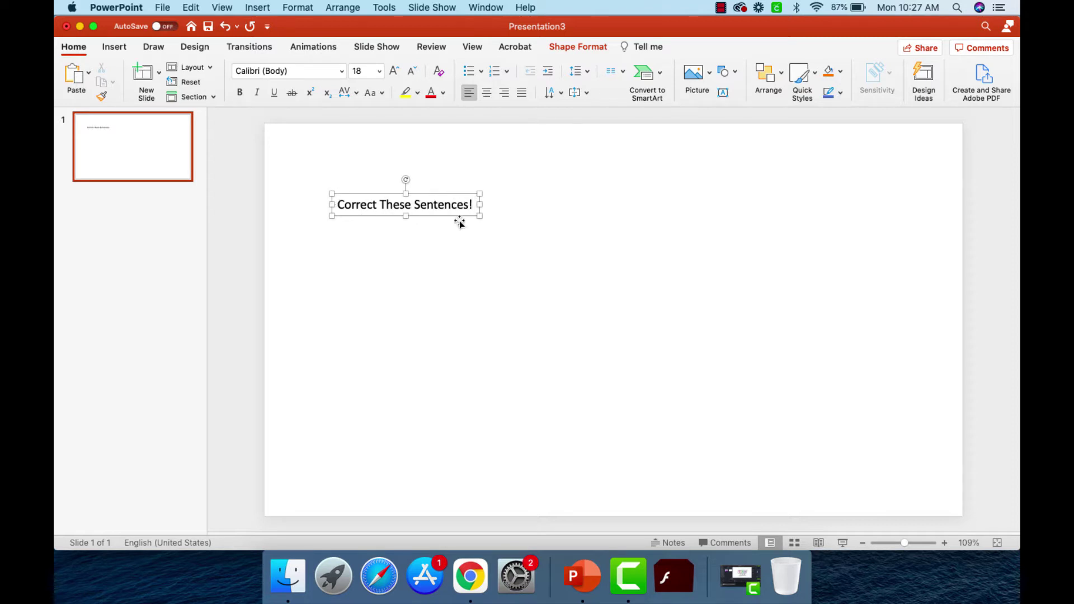
Step: Set the title text to AGJoyOfMissingOutSolid and enlarge it to 60 pt
{"action": "left_click_drag", "start_coordinate": [473, 205], "coordinate": [314, 191]}
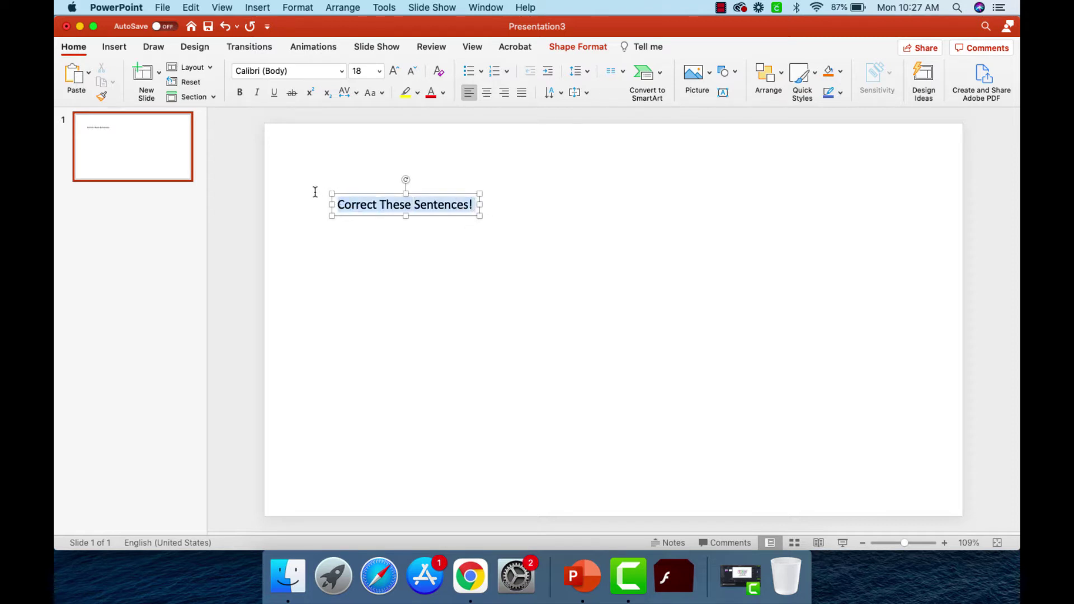
{"action": "left_click", "coordinate": [341, 73]}
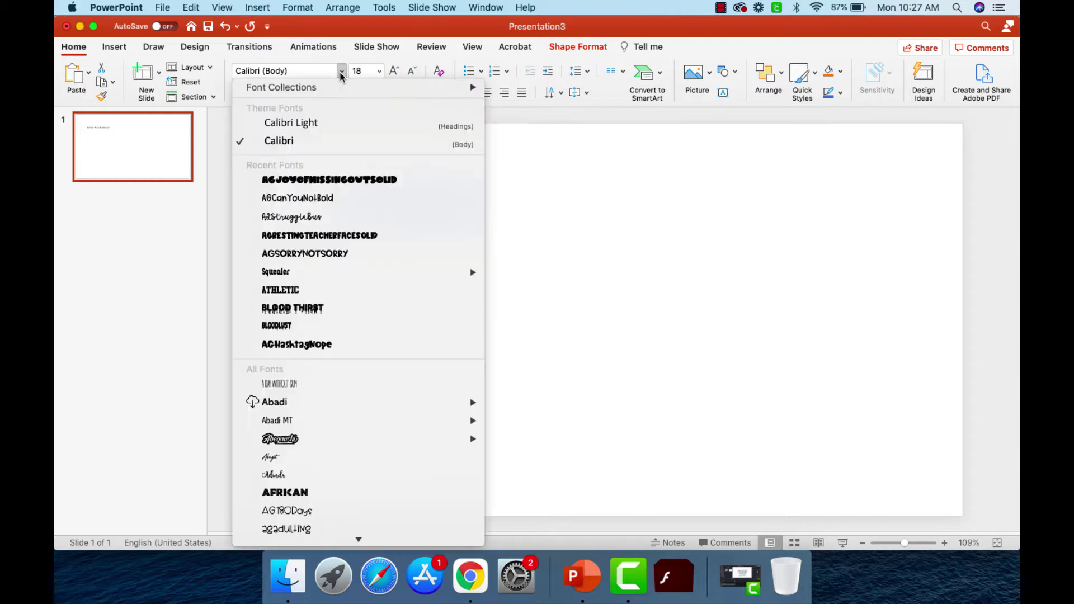
{"action": "left_click", "coordinate": [321, 180]}
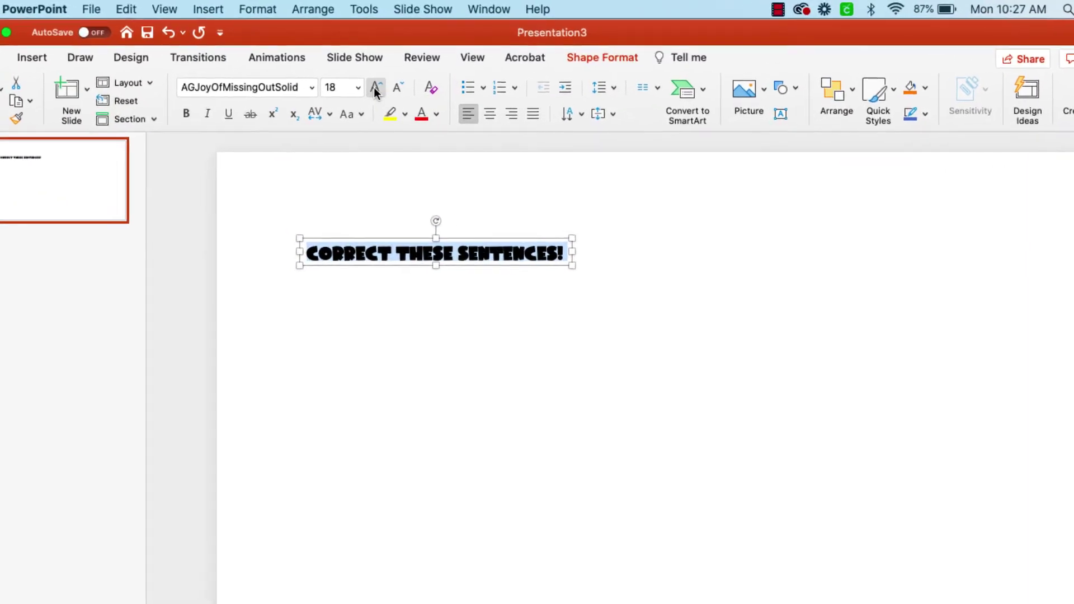
{"action": "left_click", "coordinate": [375, 87]}
{"action": "left_click", "coordinate": [375, 88]}
{"action": "left_click", "coordinate": [375, 87]}
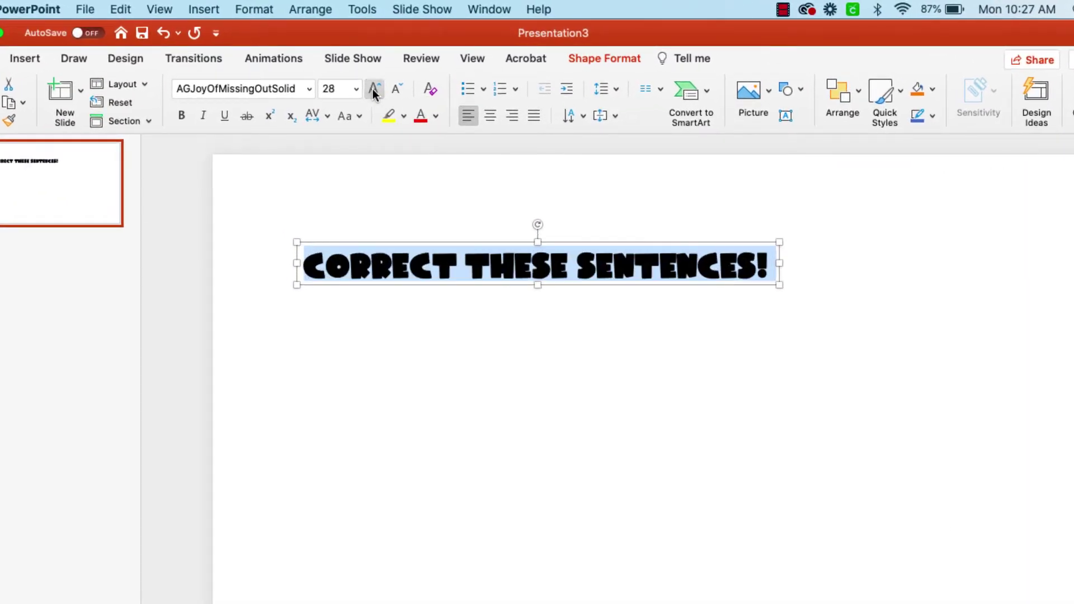
{"action": "left_click", "coordinate": [374, 88]}
{"action": "left_click", "coordinate": [375, 87]}
{"action": "left_click", "coordinate": [375, 87]}
{"action": "left_click", "coordinate": [373, 89]}
{"action": "left_click", "coordinate": [373, 88]}
{"action": "left_click", "coordinate": [372, 88]}
{"action": "left_click", "coordinate": [373, 88]}
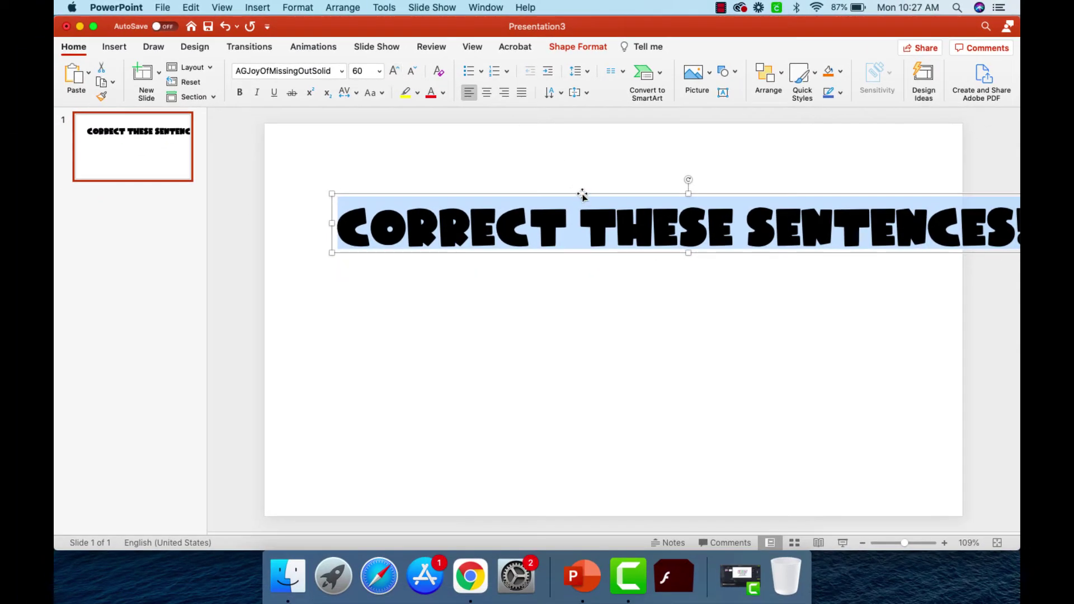
Step: Reduce the title to 54 pt and position the box across the top of the slide
{"action": "left_click_drag", "start_coordinate": [581, 194], "coordinate": [513, 158]}
{"action": "double_click", "coordinate": [451, 189]}
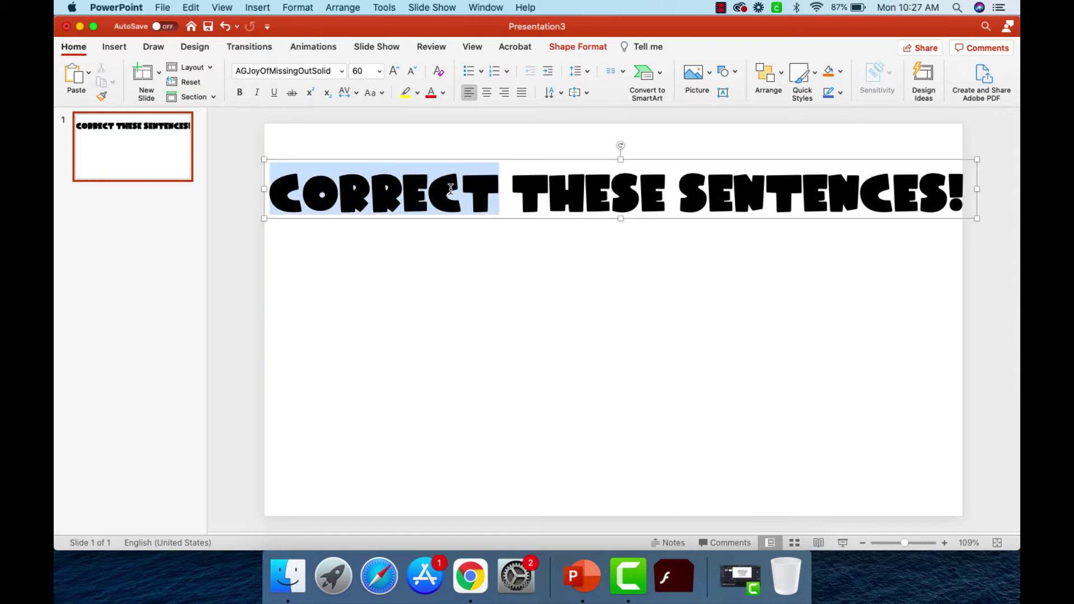
{"action": "triple_click", "coordinate": [450, 189]}
{"action": "left_click", "coordinate": [412, 71]}
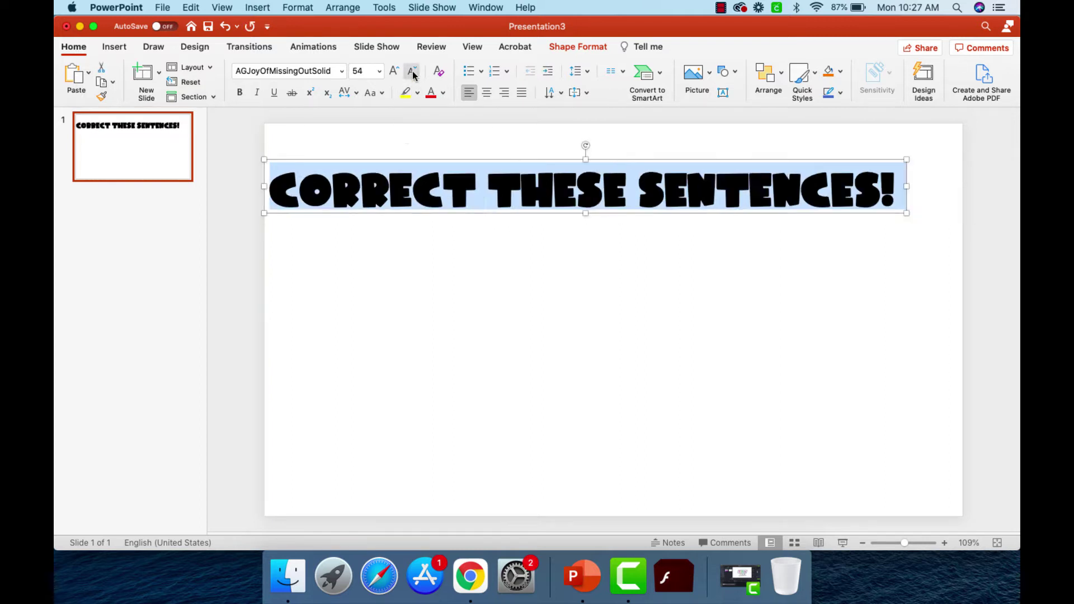
{"action": "left_click_drag", "start_coordinate": [470, 160], "coordinate": [495, 154]}
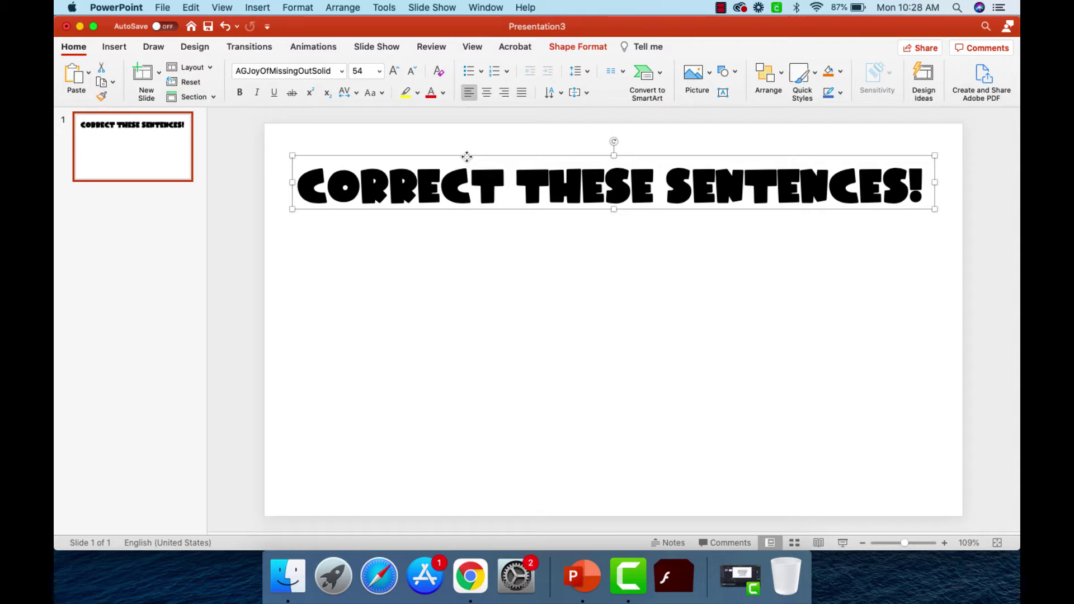
Step: Cut the title box and paste it back onto the slide
{"action": "right_click", "coordinate": [466, 157]}
{"action": "left_click", "coordinate": [471, 164]}
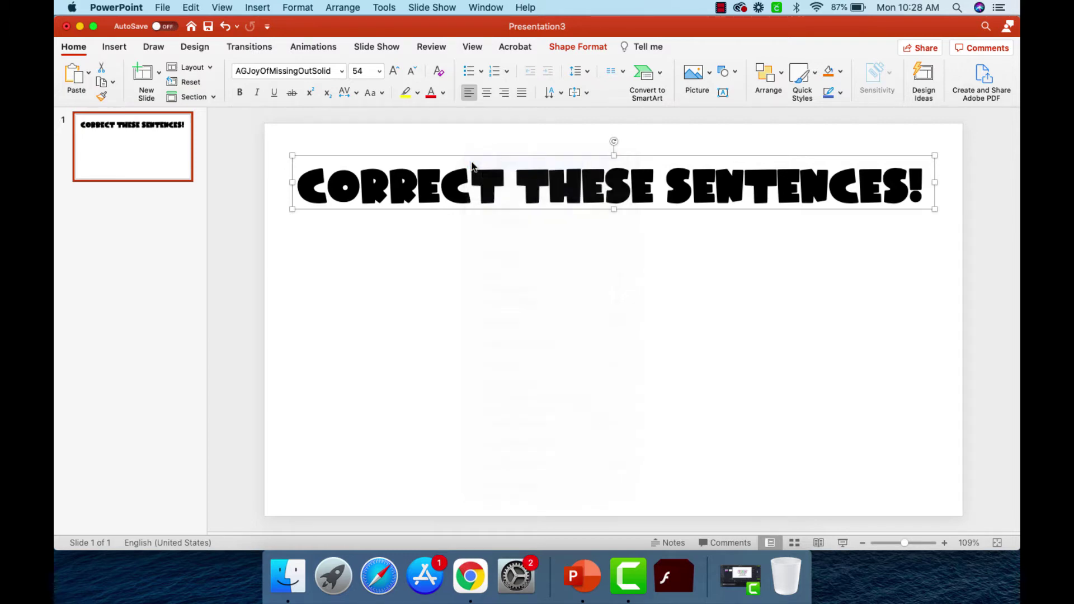
{"action": "right_click", "coordinate": [472, 166]}
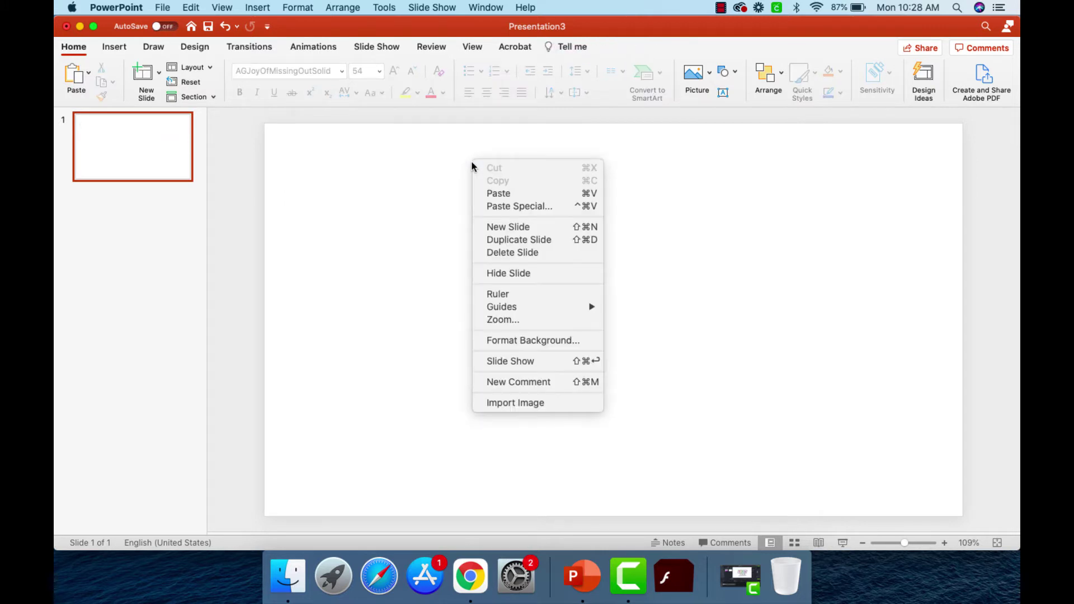
{"action": "left_click", "coordinate": [482, 190]}
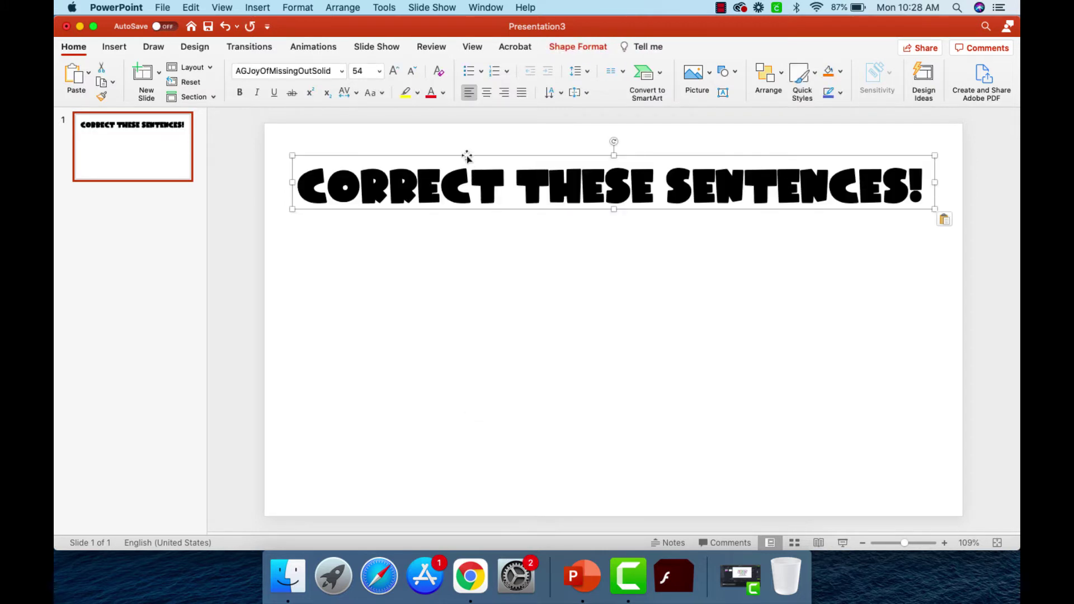
Step: Duplicate the title box, place the copy just below the original, and select its text
{"action": "right_click", "coordinate": [467, 155]}
{"action": "left_click", "coordinate": [477, 173]}
{"action": "right_click", "coordinate": [473, 158]}
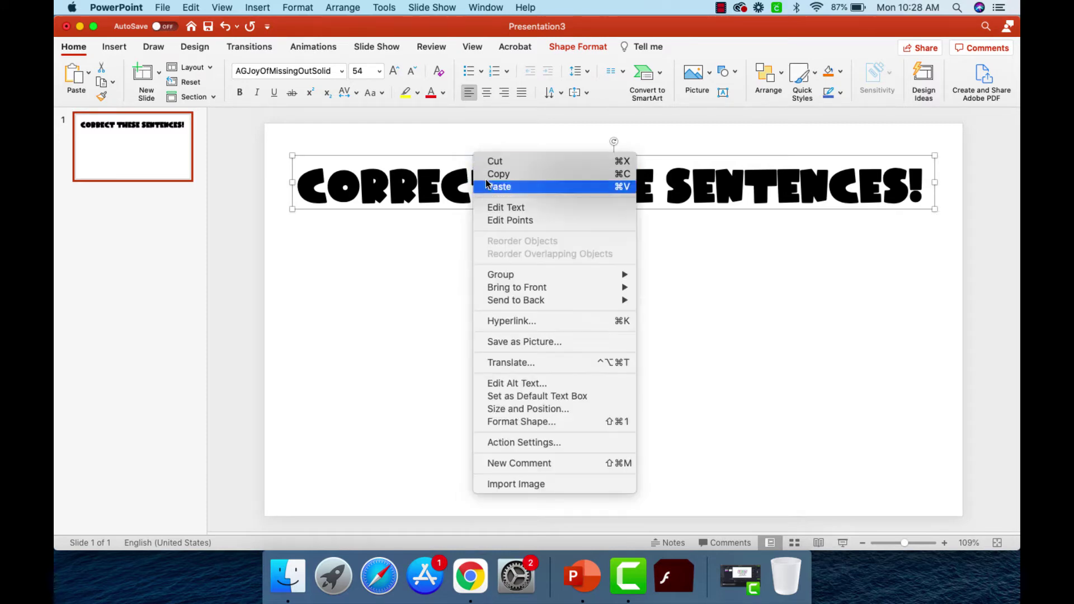
{"action": "left_click", "coordinate": [490, 180]}
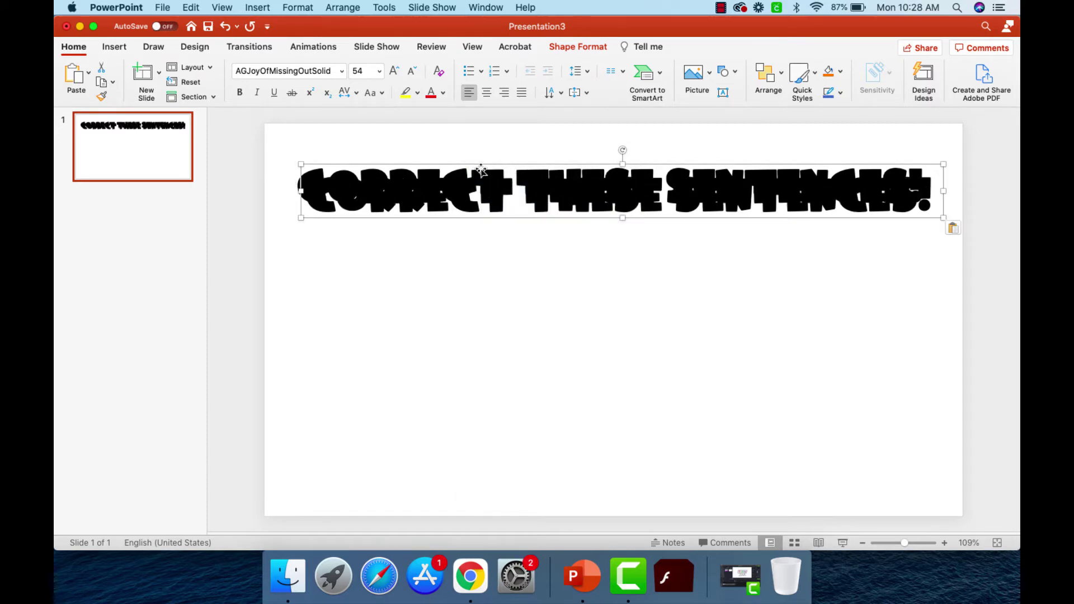
{"action": "left_click_drag", "start_coordinate": [482, 164], "coordinate": [473, 222]}
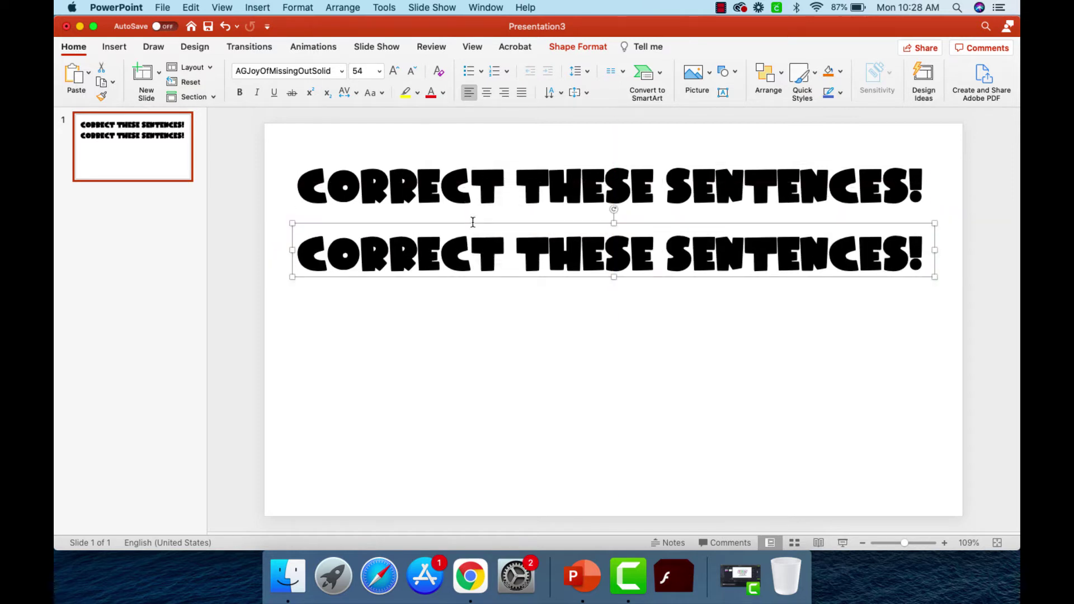
{"action": "left_click", "coordinate": [300, 251]}
{"action": "left_click_drag", "start_coordinate": [300, 252], "coordinate": [921, 260]}
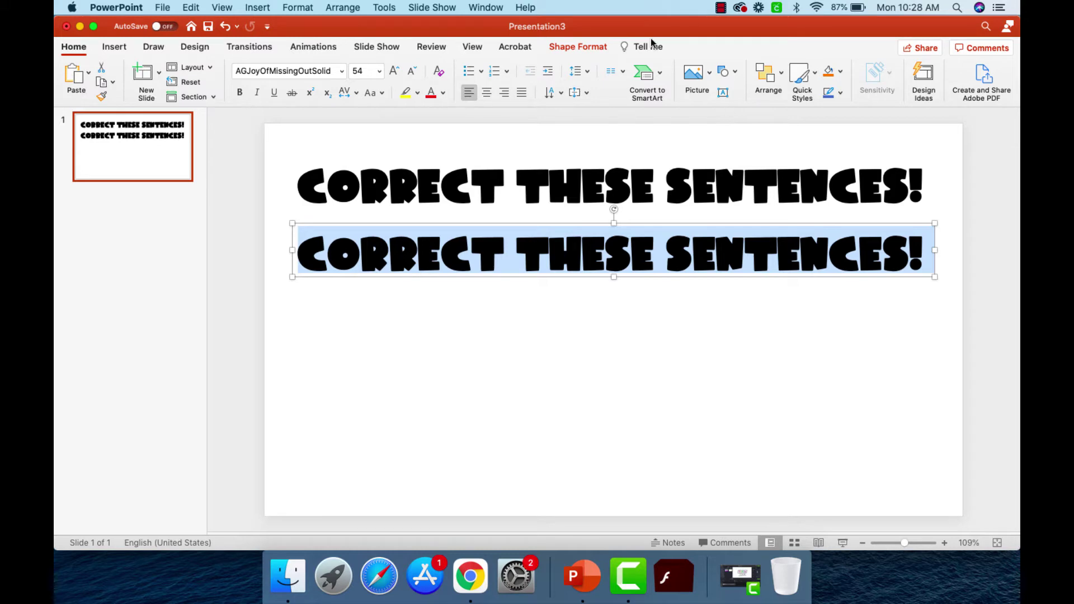
Step: Give the lower title's letters a black outline and no fill
{"action": "left_click", "coordinate": [566, 48]}
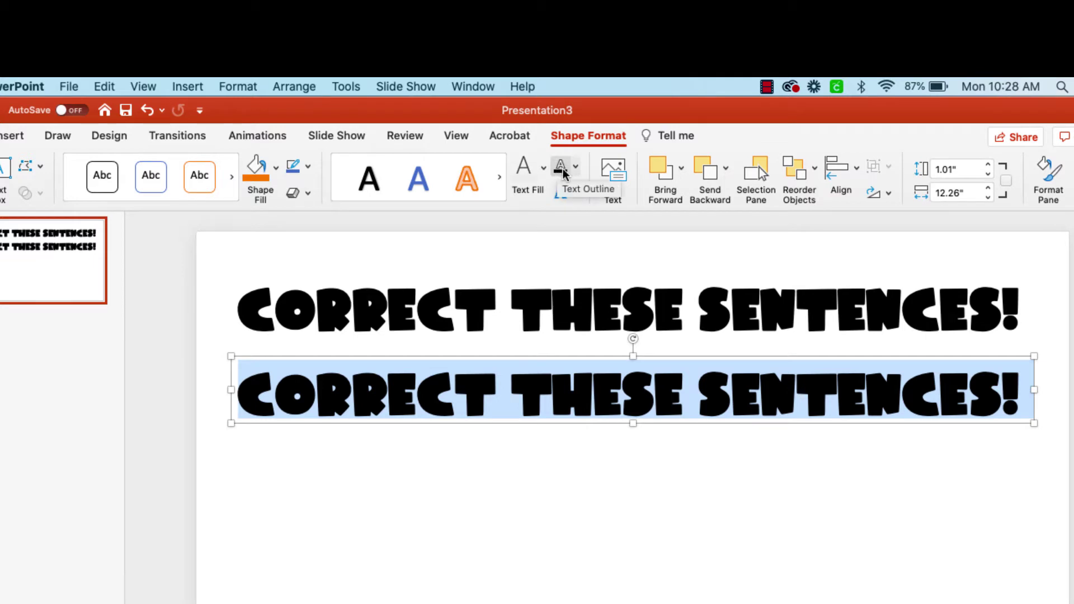
{"action": "left_click", "coordinate": [563, 174]}
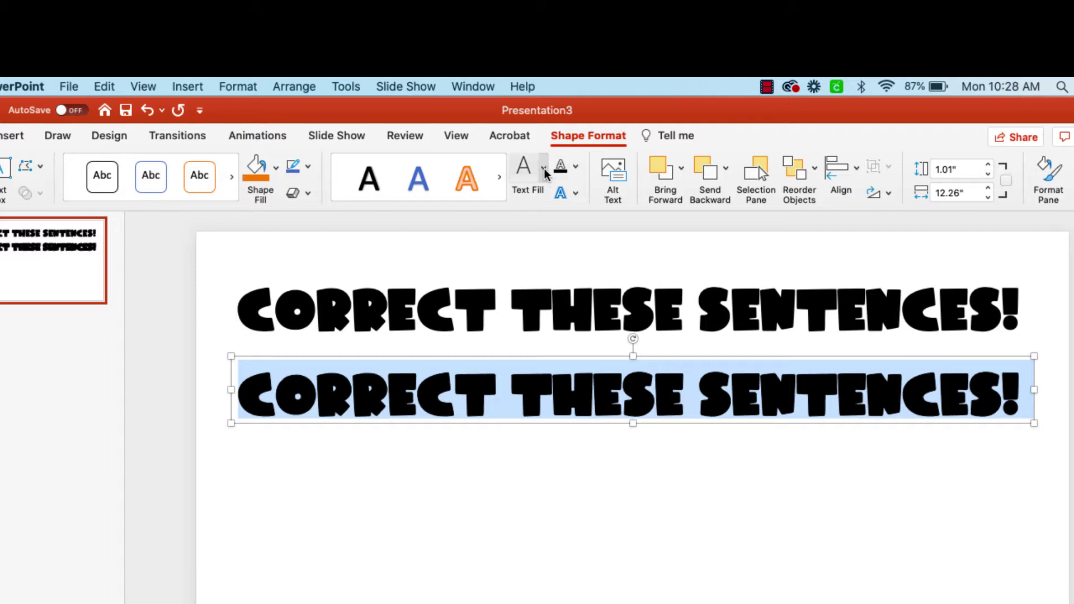
{"action": "left_click", "coordinate": [544, 167]}
{"action": "left_click", "coordinate": [547, 205]}
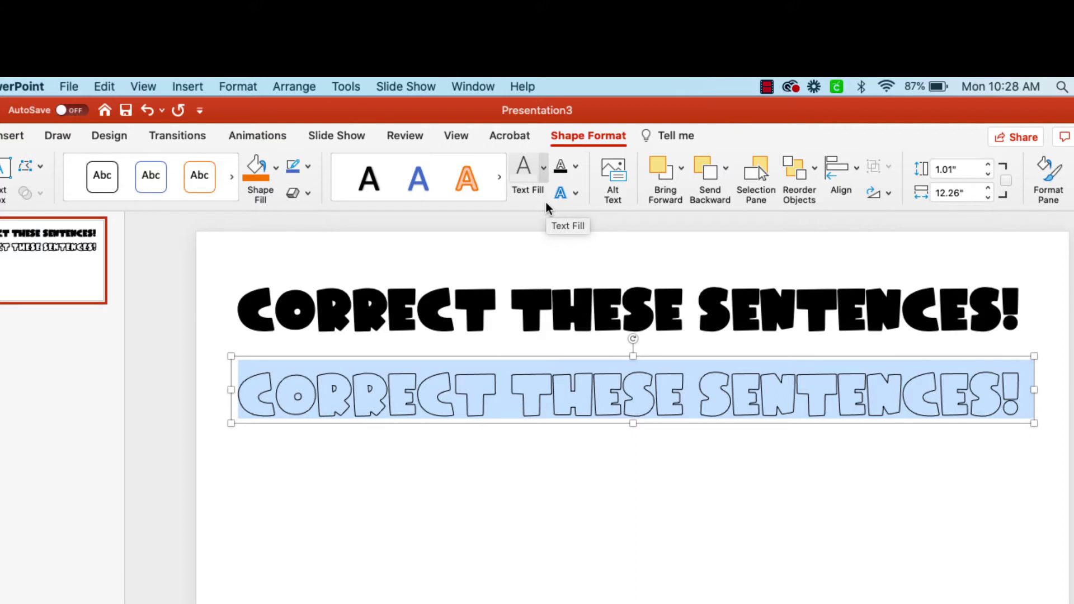
Step: Reposition the outlined copy and thicken its text outline to 4½ pt
{"action": "left_click", "coordinate": [567, 355]}
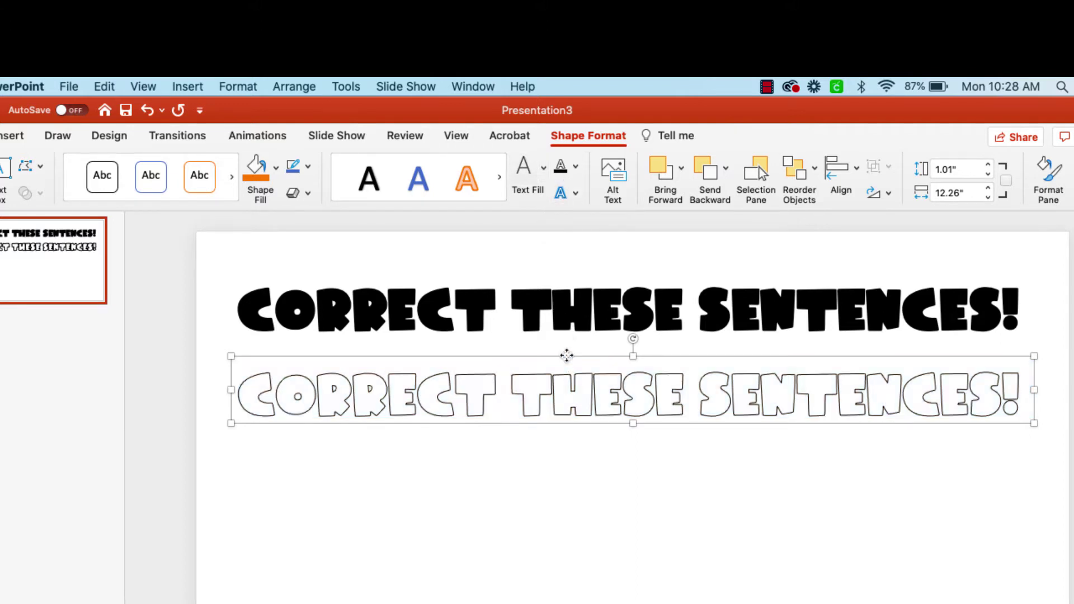
{"action": "mouse_move", "coordinate": [567, 355]}
{"action": "left_mouse_down"}
{"action": "mouse_move", "coordinate": [569, 250]}
{"action": "mouse_move", "coordinate": [549, 278]}
{"action": "mouse_move", "coordinate": [566, 283]}
{"action": "mouse_move", "coordinate": [567, 359]}
{"action": "left_mouse_up"}
{"action": "triple_click", "coordinate": [568, 395]}
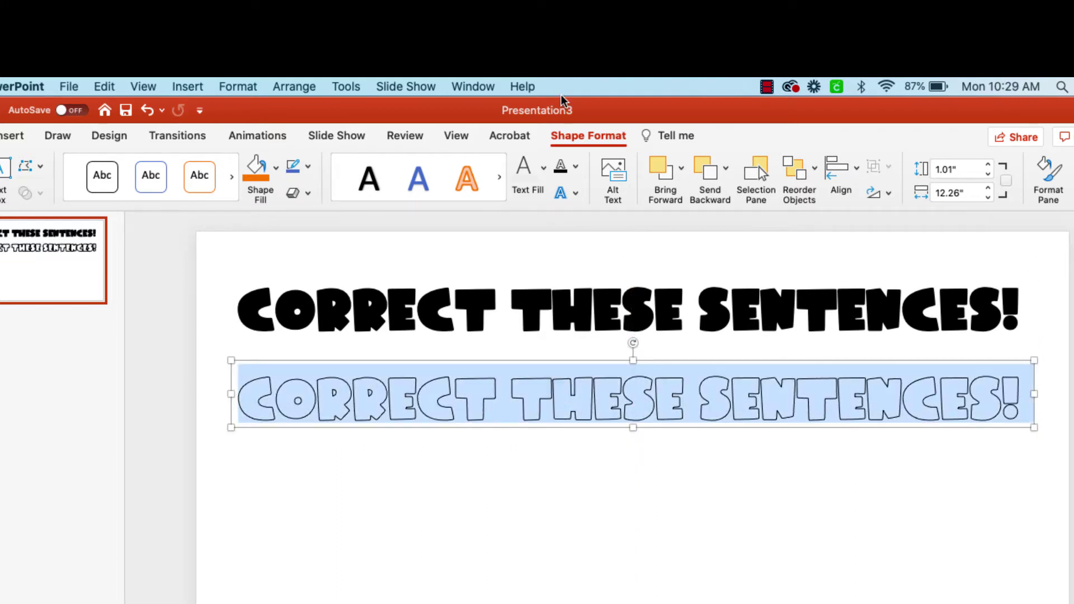
{"action": "left_click", "coordinate": [576, 166]}
{"action": "mouse_move", "coordinate": [592, 411]}
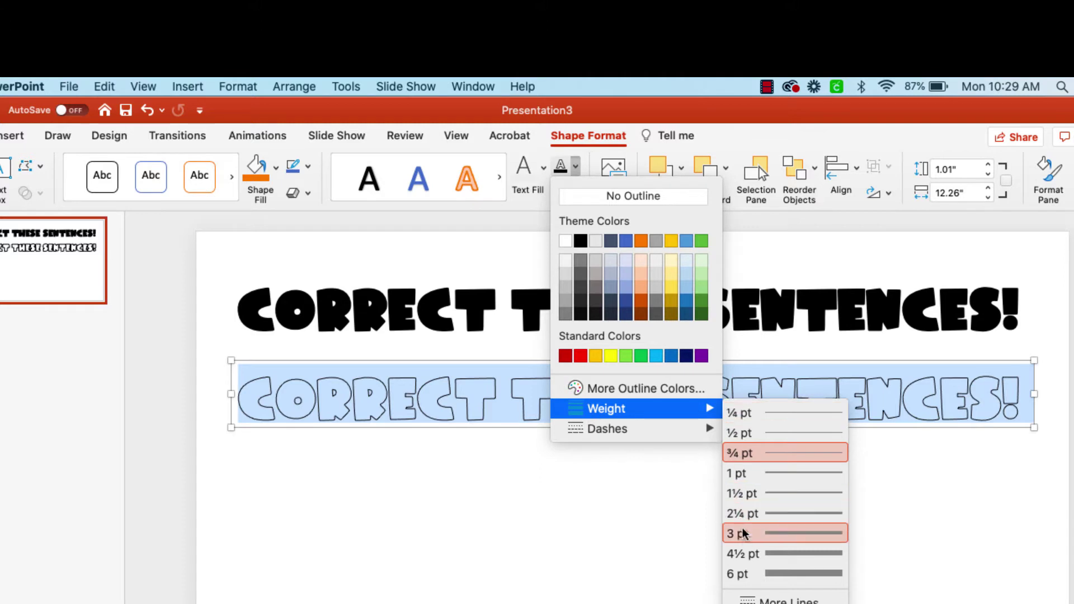
{"action": "left_click", "coordinate": [746, 555]}
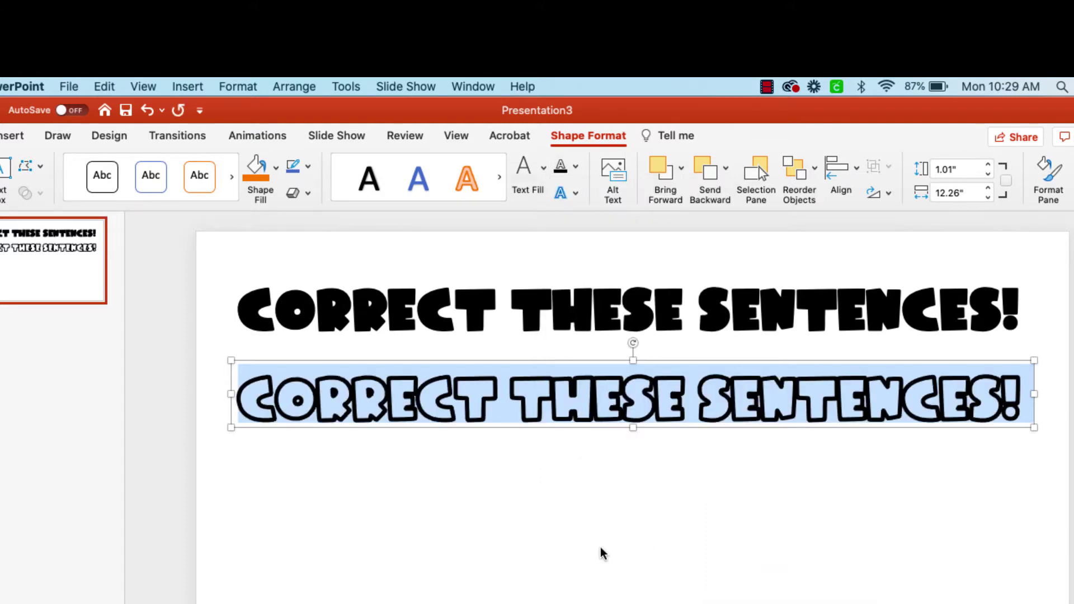
Step: Select the words of the solid black title
{"action": "left_click", "coordinate": [517, 477]}
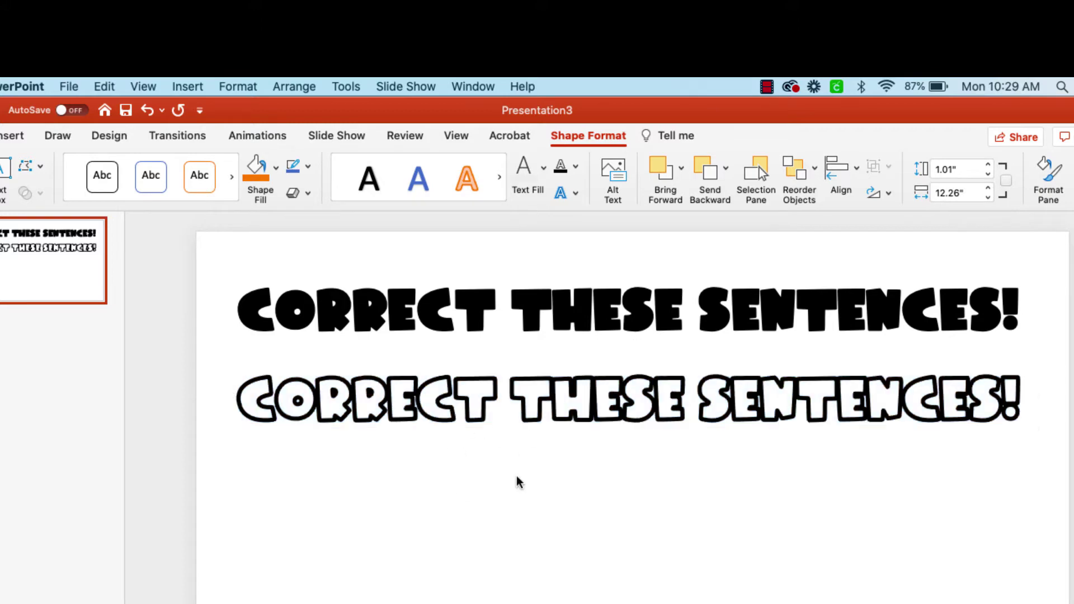
{"action": "left_click", "coordinate": [439, 311]}
{"action": "left_click", "coordinate": [243, 302]}
{"action": "left_click_drag", "start_coordinate": [244, 302], "coordinate": [1037, 291]}
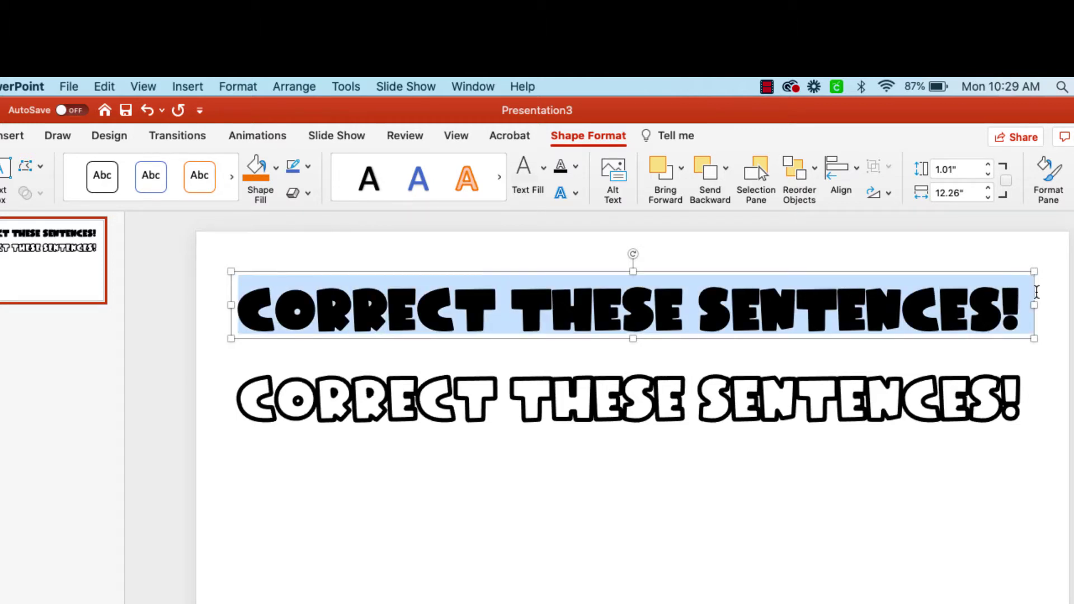
Step: Fill the top title's letters with a custom magenta from the colour picker
{"action": "left_click", "coordinate": [544, 178]}
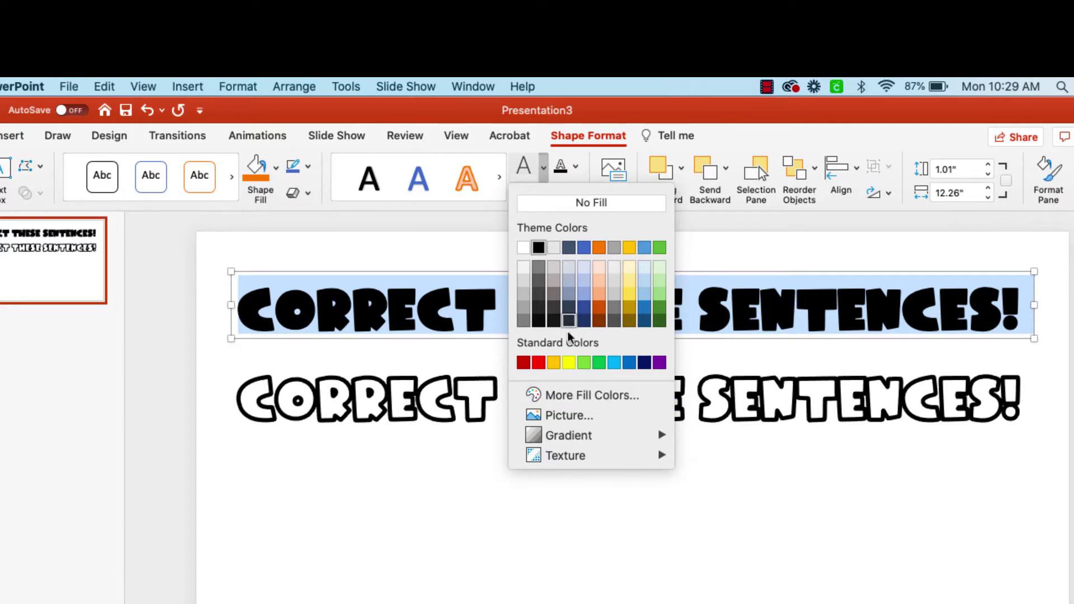
{"action": "left_click", "coordinate": [590, 395]}
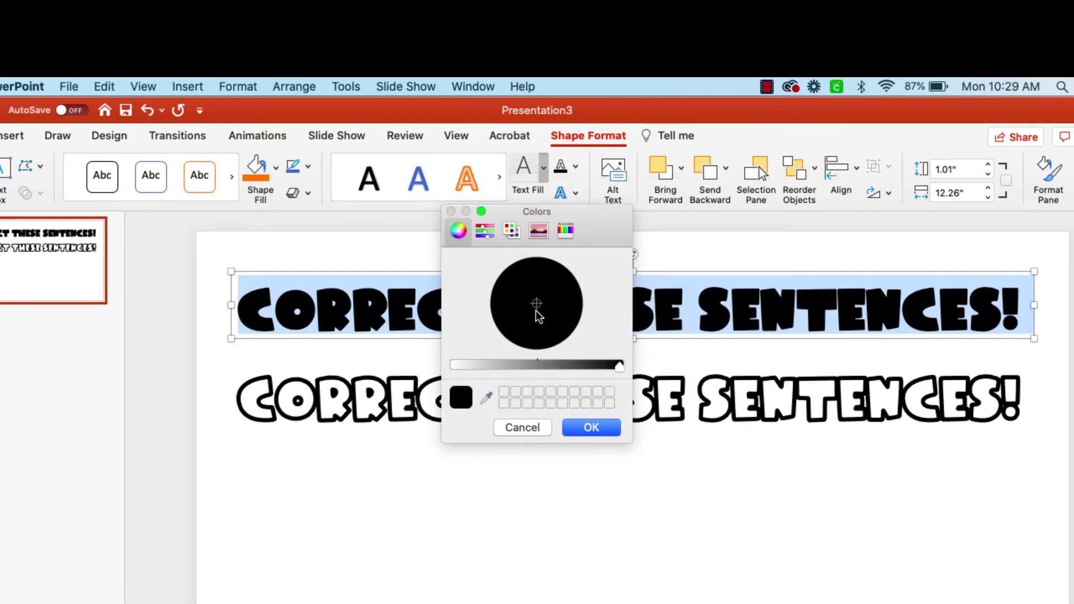
{"action": "left_click_drag", "start_coordinate": [619, 366], "coordinate": [443, 370]}
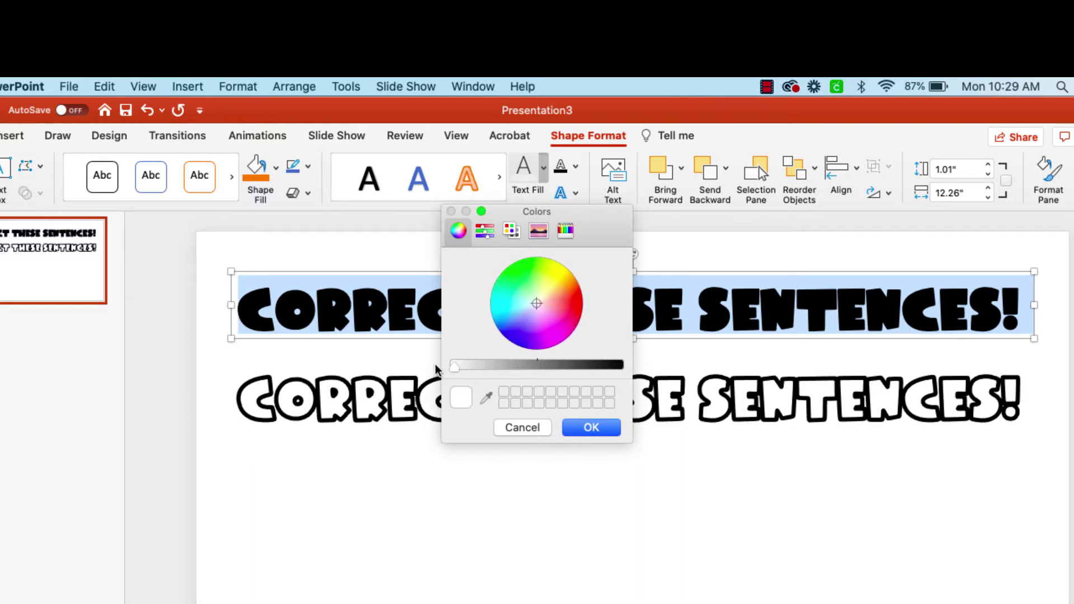
{"action": "left_click_drag", "start_coordinate": [534, 302], "coordinate": [549, 347]}
{"action": "left_click", "coordinate": [589, 428]}
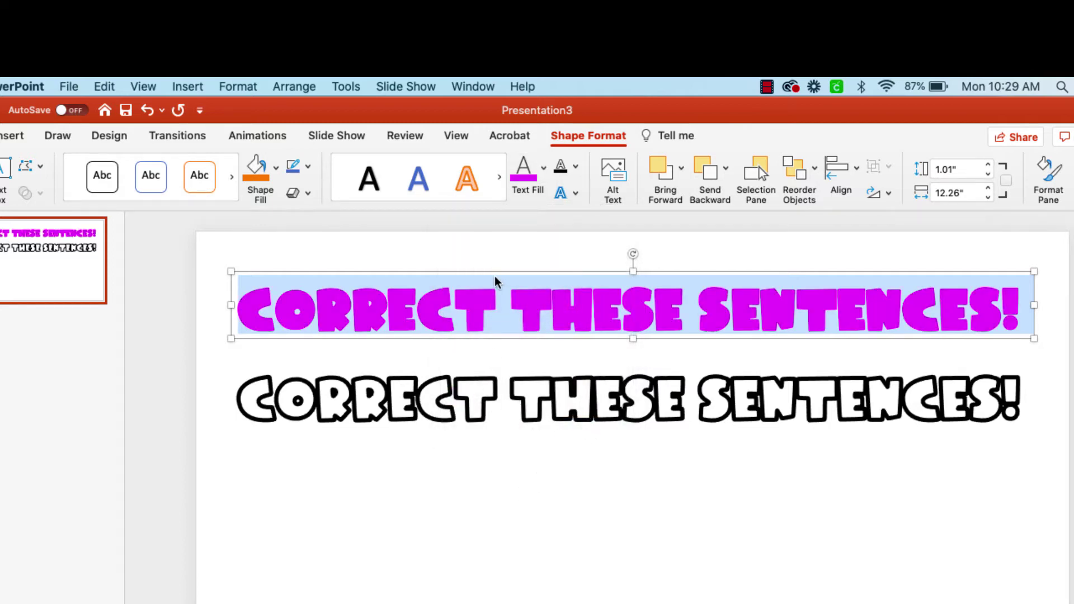
Step: Test the outlined copy over the magenta title, then move it back below
{"action": "left_click", "coordinate": [496, 305]}
{"action": "left_click", "coordinate": [482, 429]}
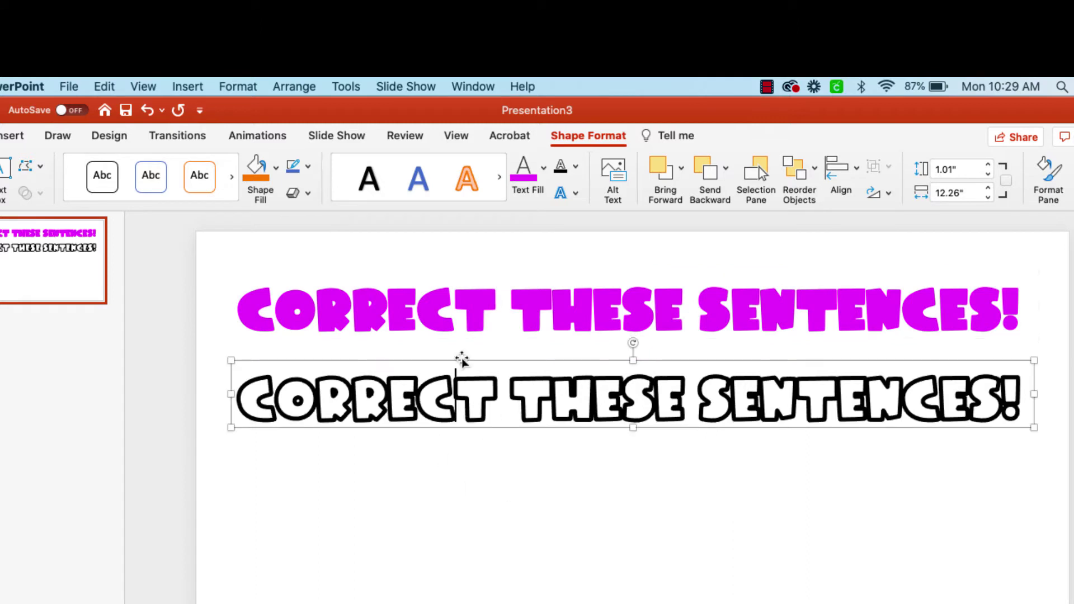
{"action": "left_click_drag", "start_coordinate": [461, 362], "coordinate": [464, 273]}
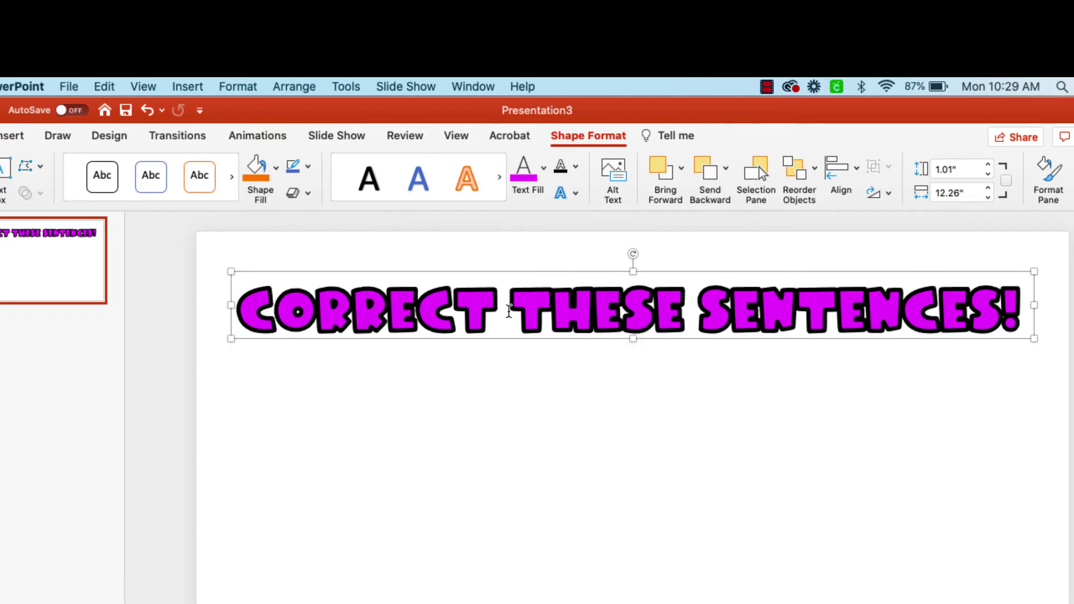
{"action": "left_click_drag", "start_coordinate": [501, 271], "coordinate": [502, 372]}
Step: Give the top title's letters a pink radial gradient fill
{"action": "triple_click", "coordinate": [445, 291]}
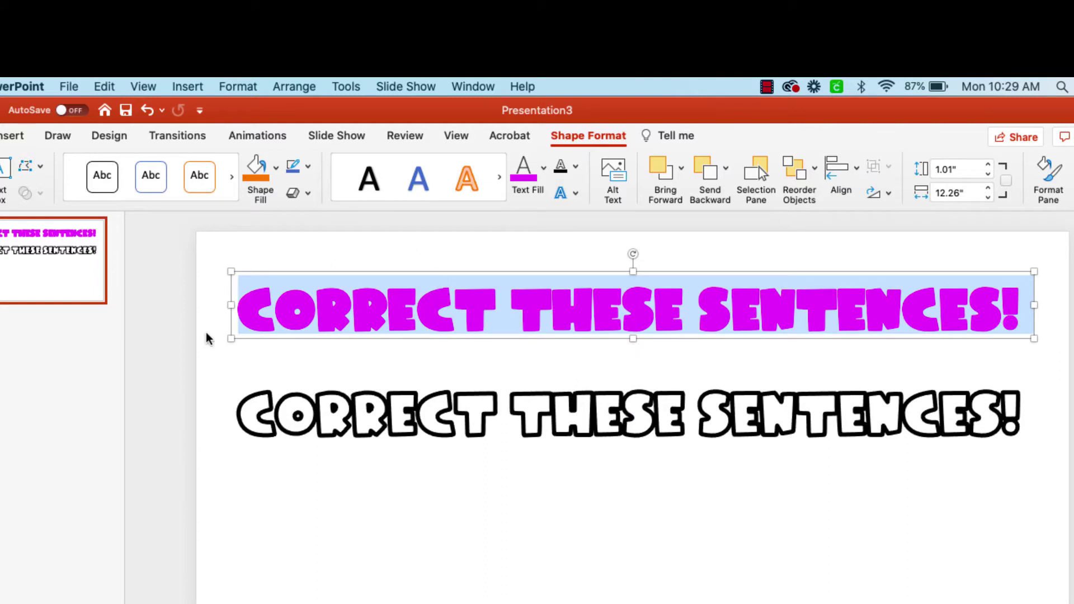
{"action": "left_click", "coordinate": [544, 171]}
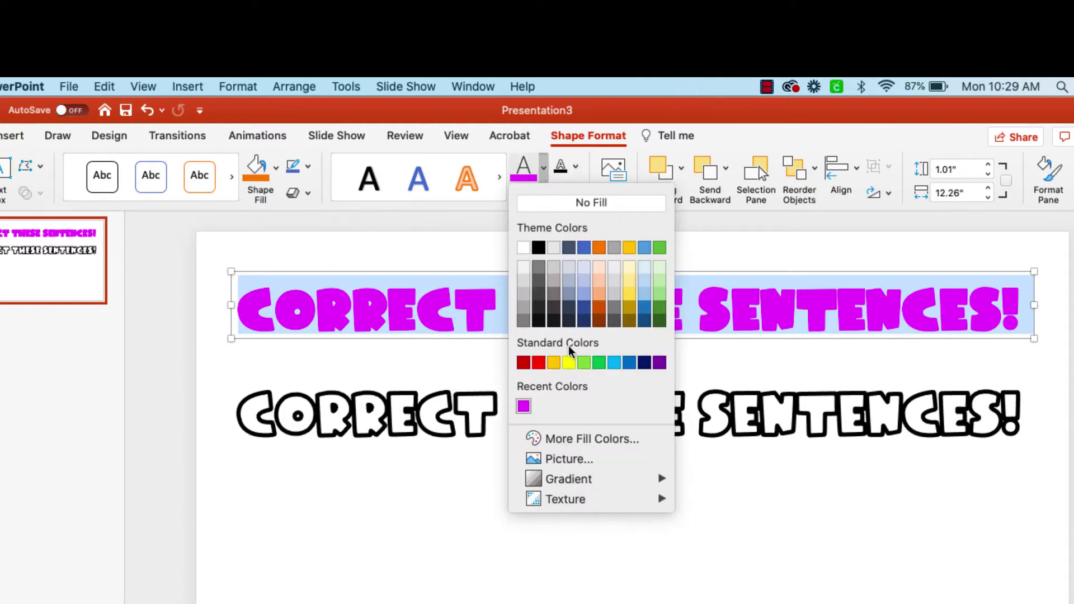
{"action": "mouse_move", "coordinate": [590, 481]}
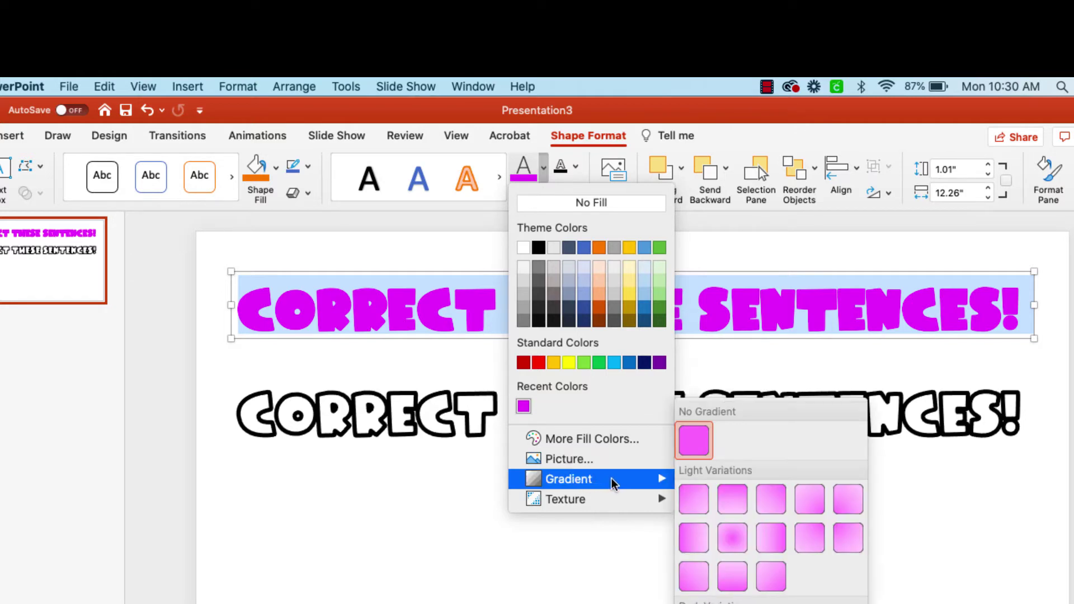
{"action": "left_click", "coordinate": [733, 538]}
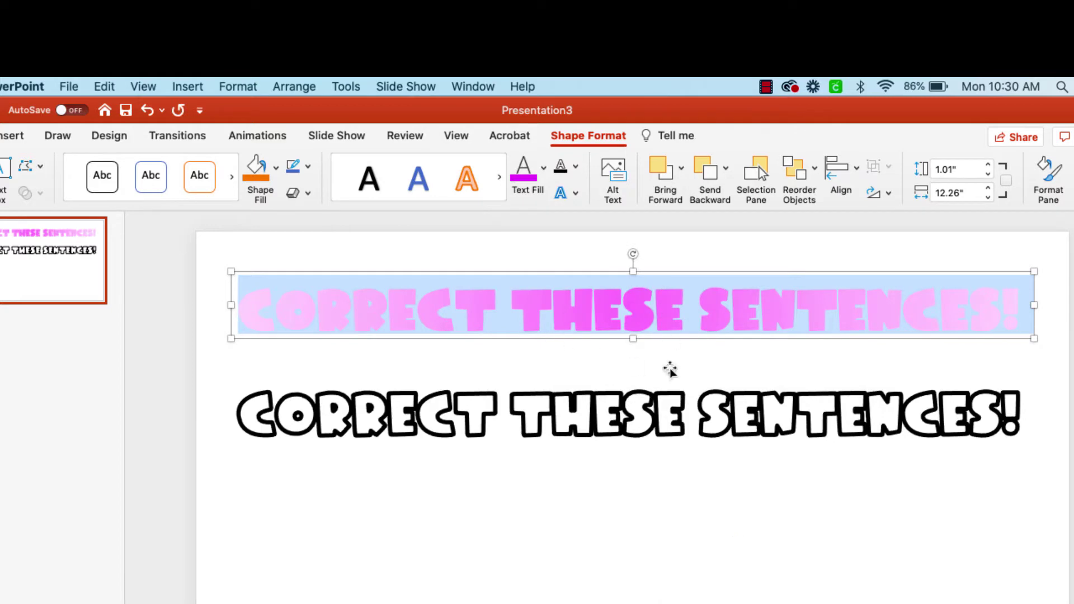
Step: Test the outlined copy over the pink title, move it back below, and reselect the pink title
{"action": "left_click", "coordinate": [600, 396]}
{"action": "left_click_drag", "start_coordinate": [595, 376], "coordinate": [588, 273]}
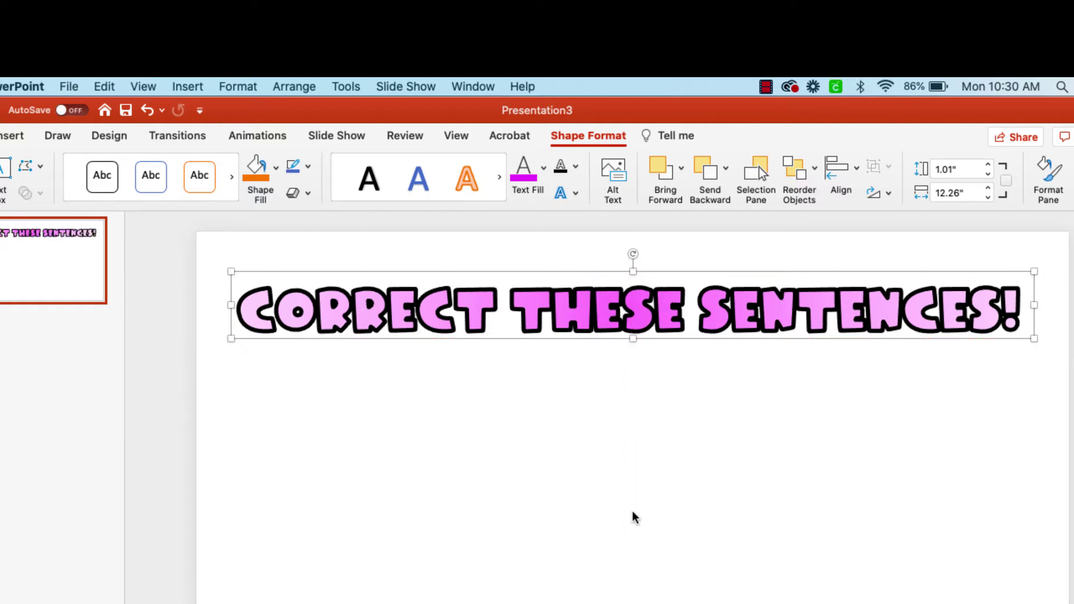
{"action": "left_click_drag", "start_coordinate": [588, 274], "coordinate": [590, 335]}
{"action": "triple_click", "coordinate": [581, 312]}
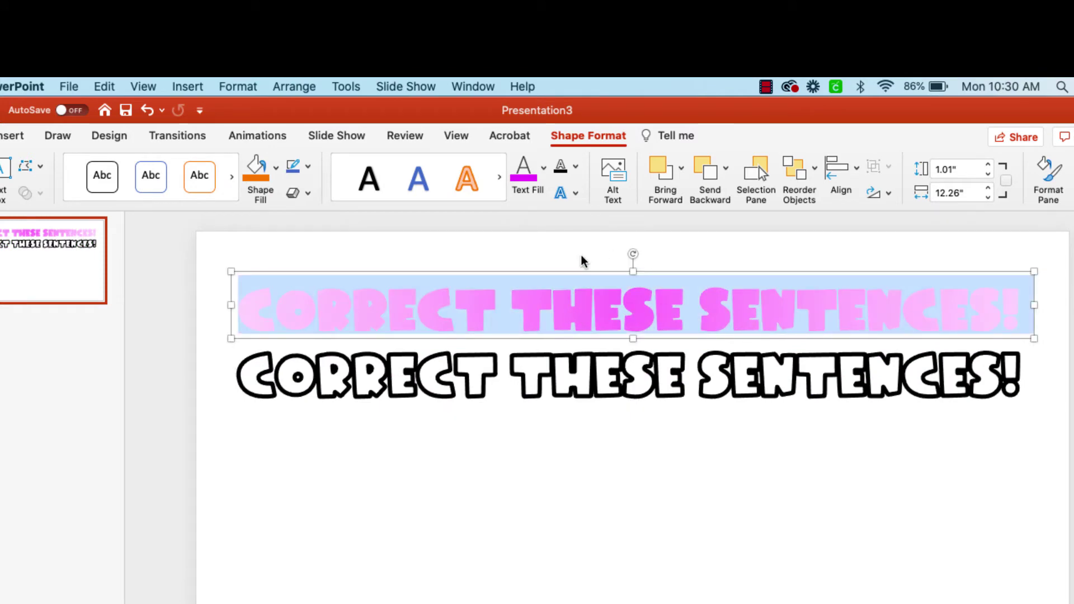
Step: Open the title's Format Text Effects fill settings and add four gradient stops
{"action": "right_click", "coordinate": [602, 278]}
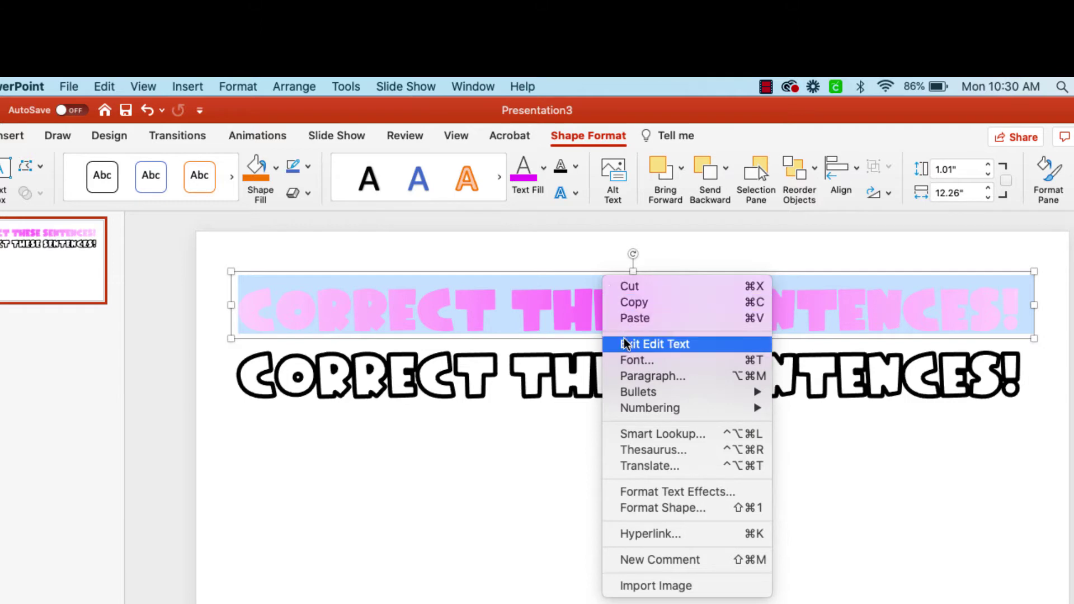
{"action": "left_click", "coordinate": [630, 490]}
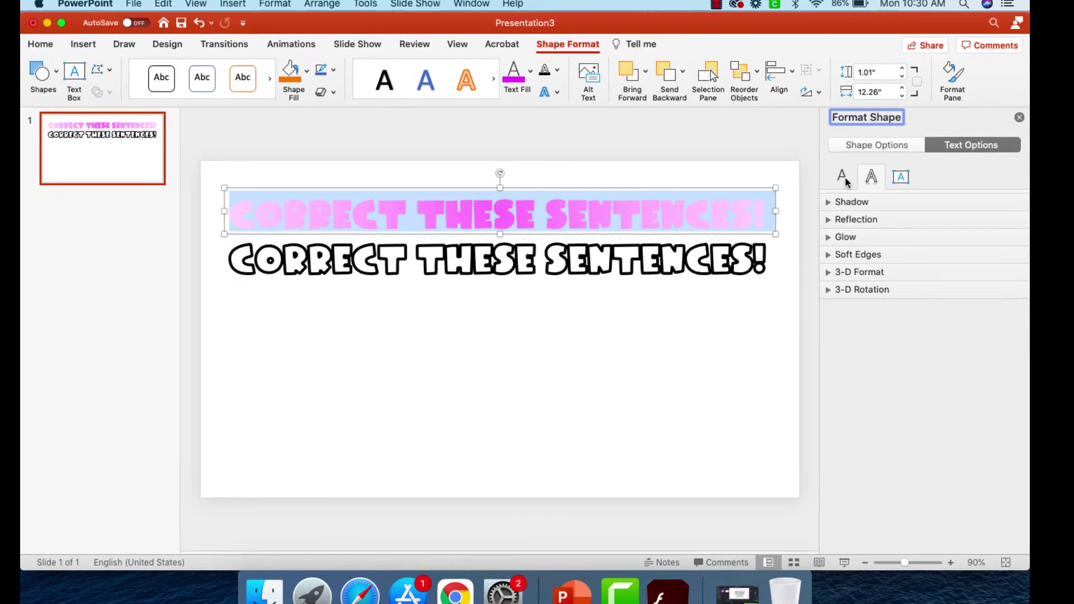
{"action": "left_click", "coordinate": [843, 175]}
{"action": "left_click", "coordinate": [846, 221]}
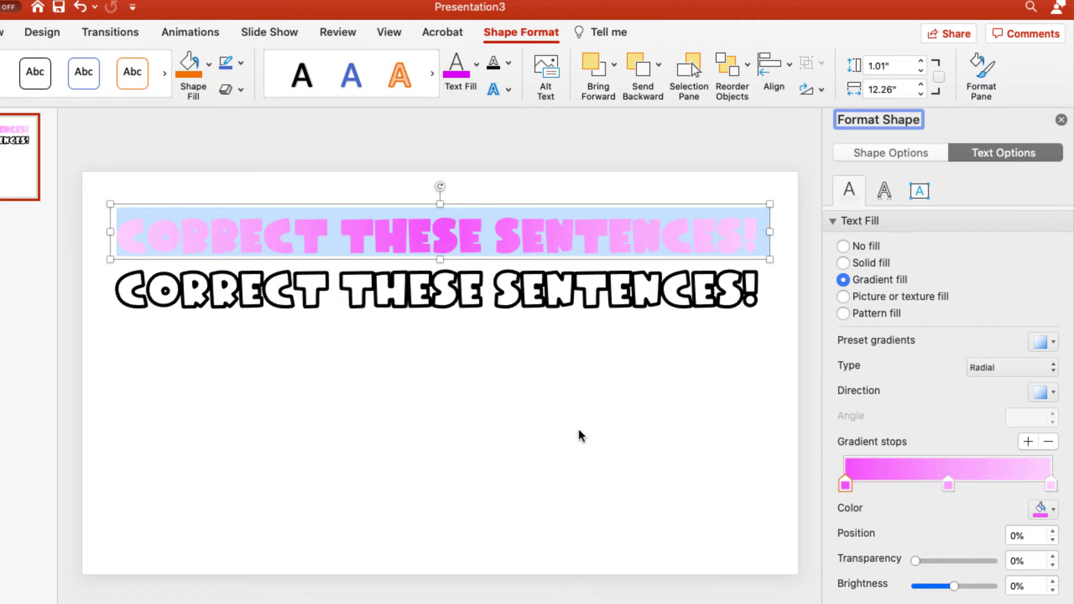
{"action": "left_click", "coordinate": [1028, 442]}
{"action": "left_click", "coordinate": [1028, 442]}
{"action": "left_click", "coordinate": [1028, 442]}
{"action": "left_click", "coordinate": [1028, 442]}
Step: Move gradient stops to about 80% and 69%, then select the third stop
{"action": "left_click_drag", "start_coordinate": [939, 487], "coordinate": [1027, 489]}
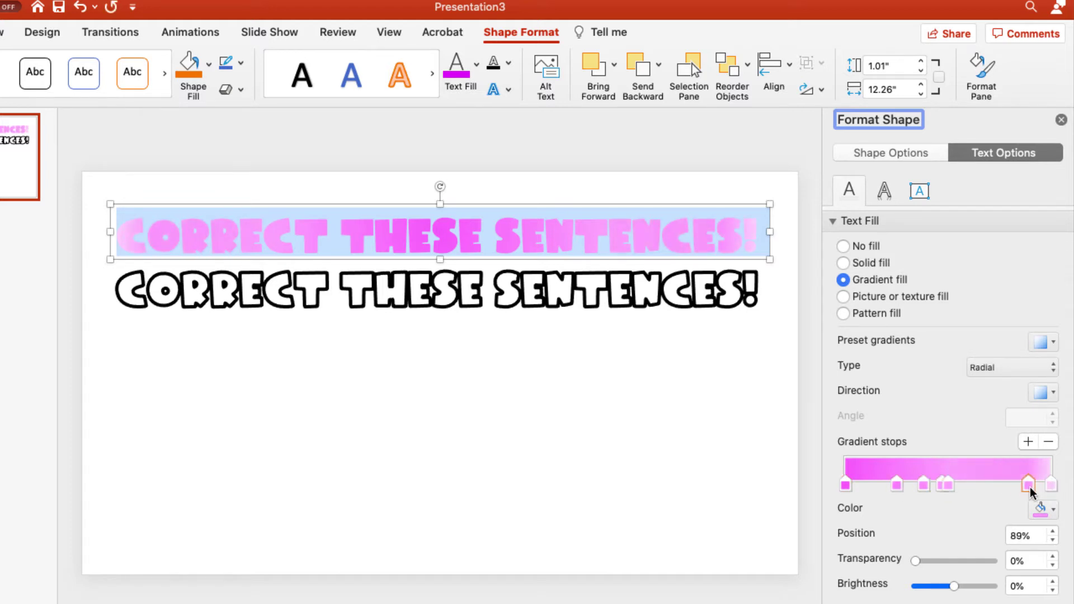
{"action": "left_click", "coordinate": [948, 486]}
{"action": "left_click_drag", "start_coordinate": [948, 485], "coordinate": [888, 487]}
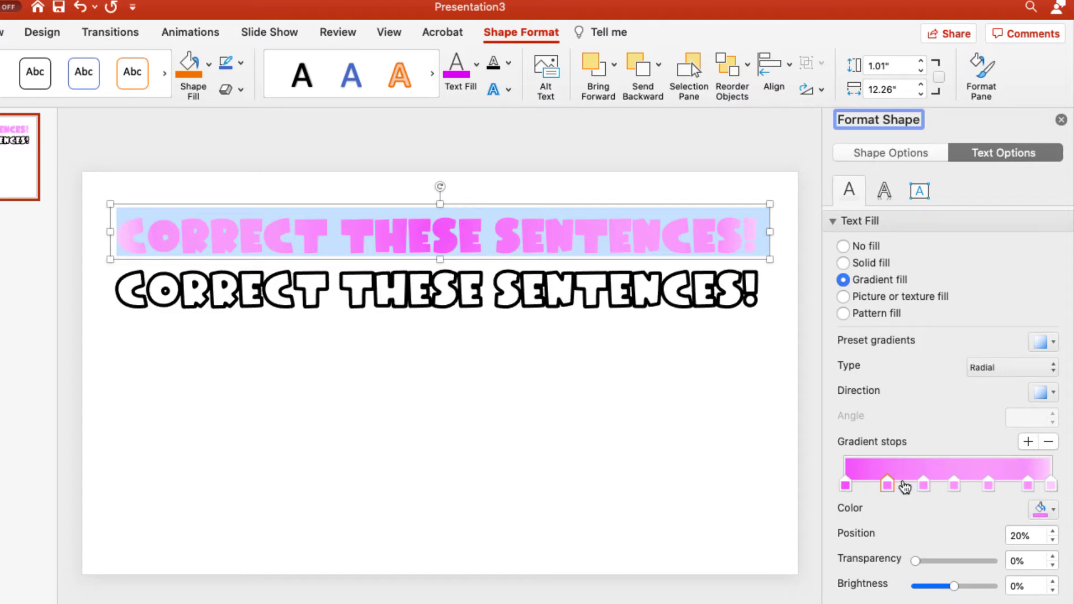
{"action": "left_click", "coordinate": [924, 486]}
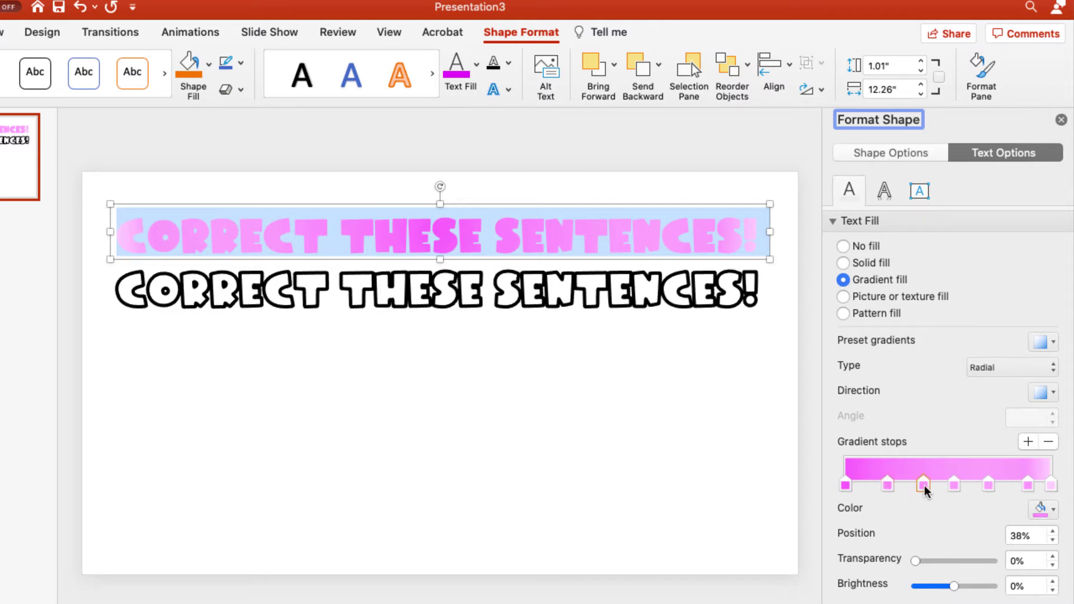
{"action": "left_click", "coordinate": [1054, 513]}
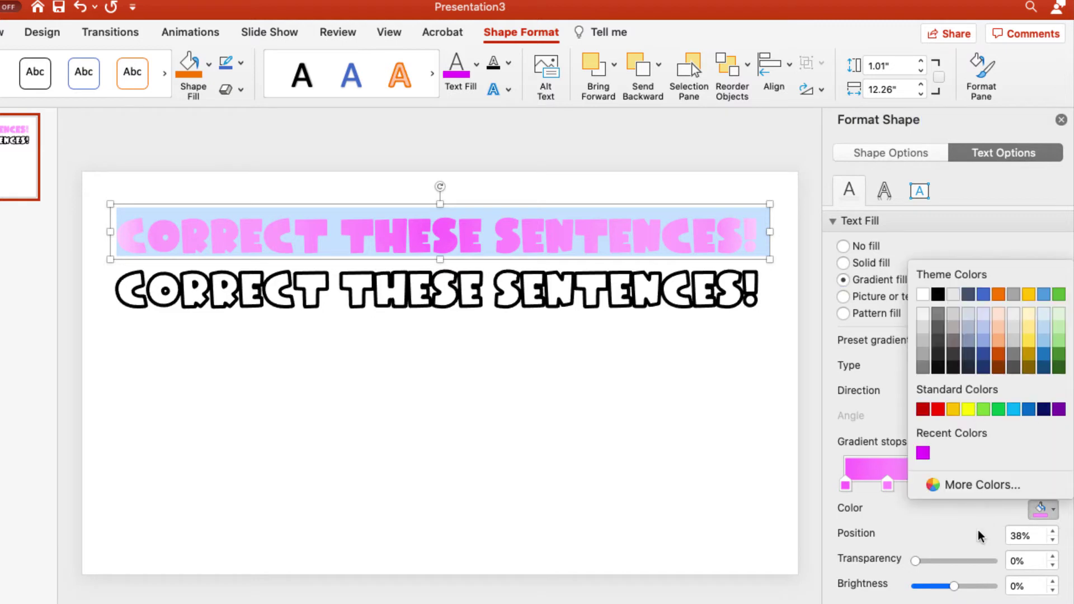
Step: Colour the third gradient stop cyan and the 52% stop light blue
{"action": "left_click", "coordinate": [968, 486]}
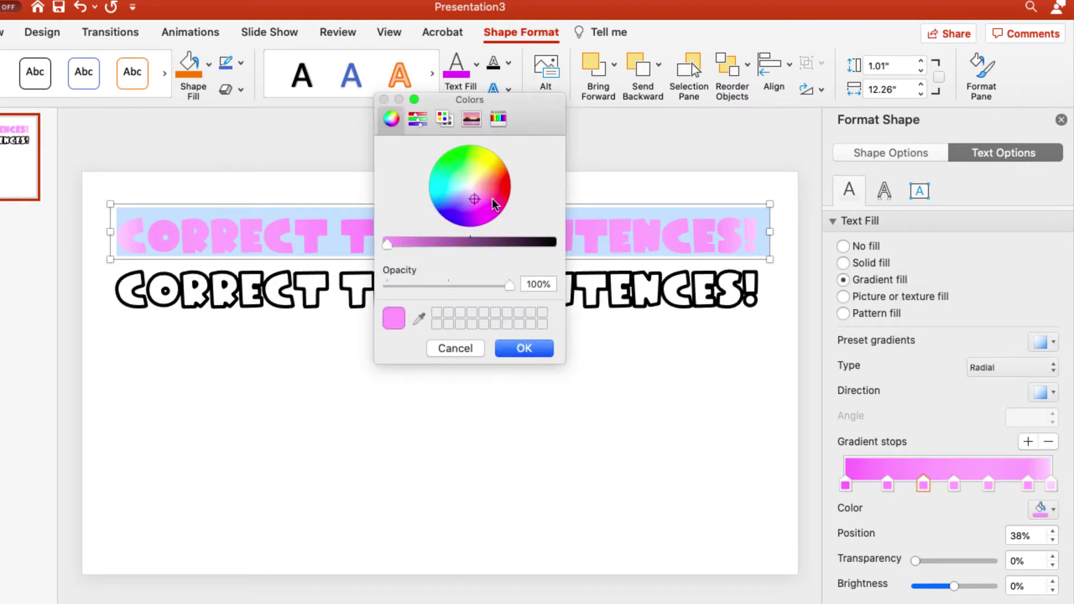
{"action": "left_click_drag", "start_coordinate": [480, 203], "coordinate": [435, 188]}
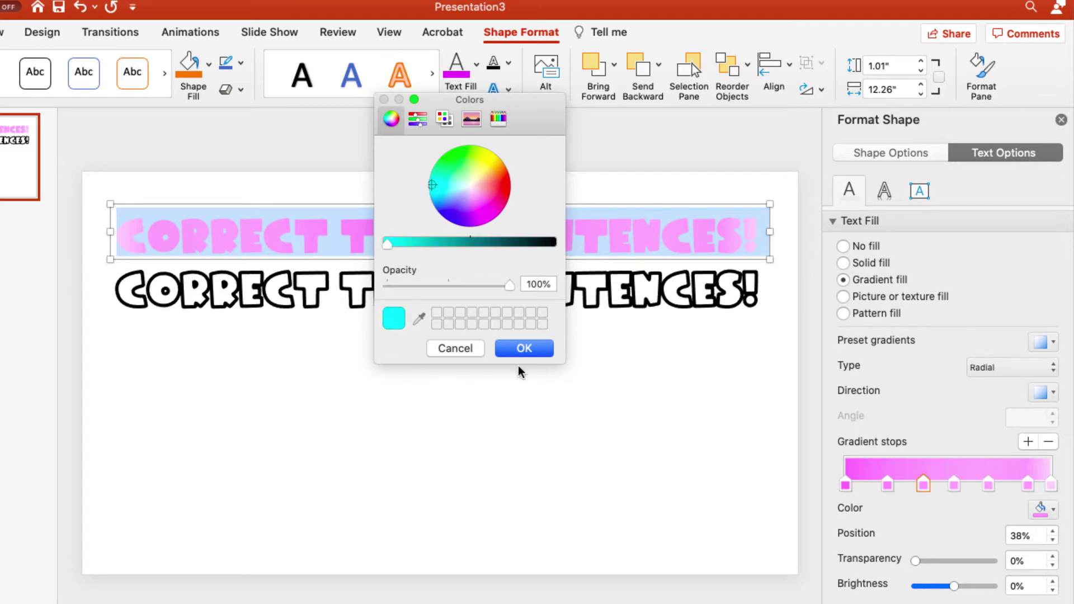
{"action": "left_click", "coordinate": [529, 351]}
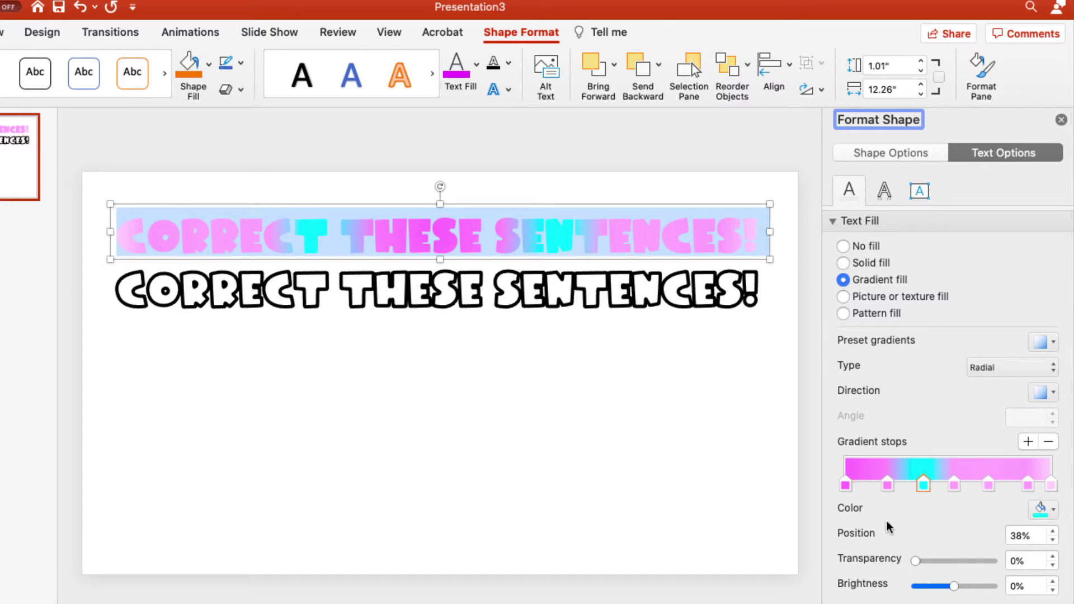
{"action": "left_click", "coordinate": [954, 485]}
{"action": "left_click", "coordinate": [1052, 510]}
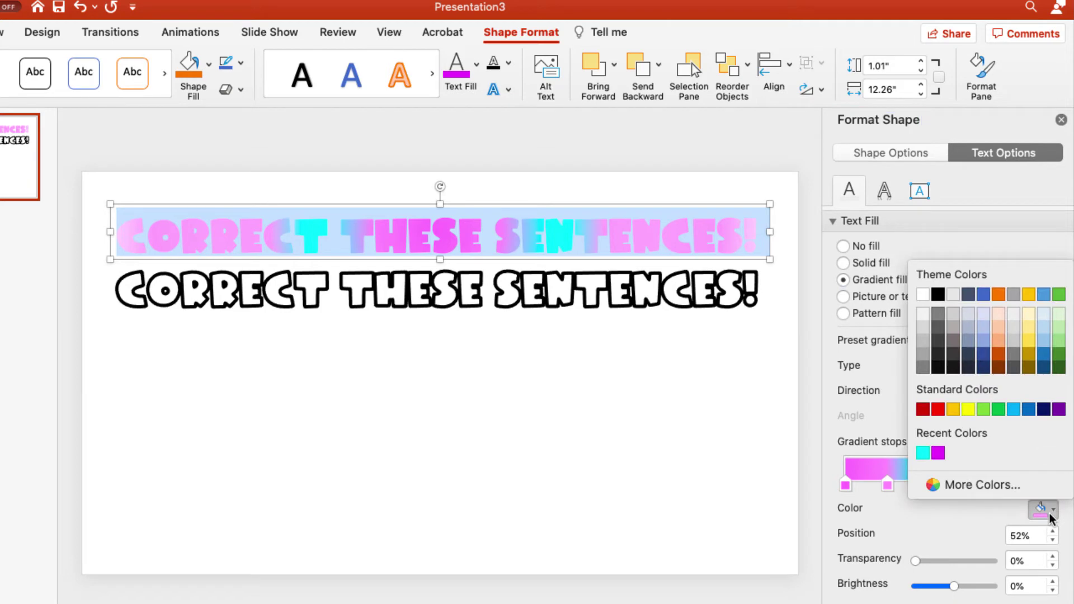
{"action": "left_click", "coordinate": [952, 484]}
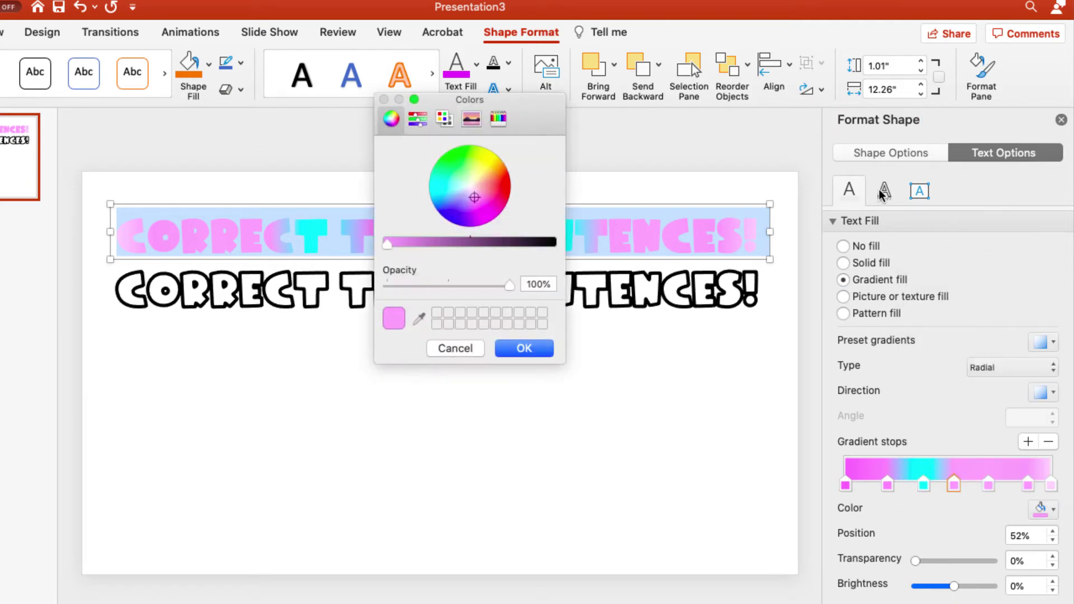
{"action": "left_click_drag", "start_coordinate": [469, 203], "coordinate": [462, 196]}
{"action": "left_click", "coordinate": [523, 346]}
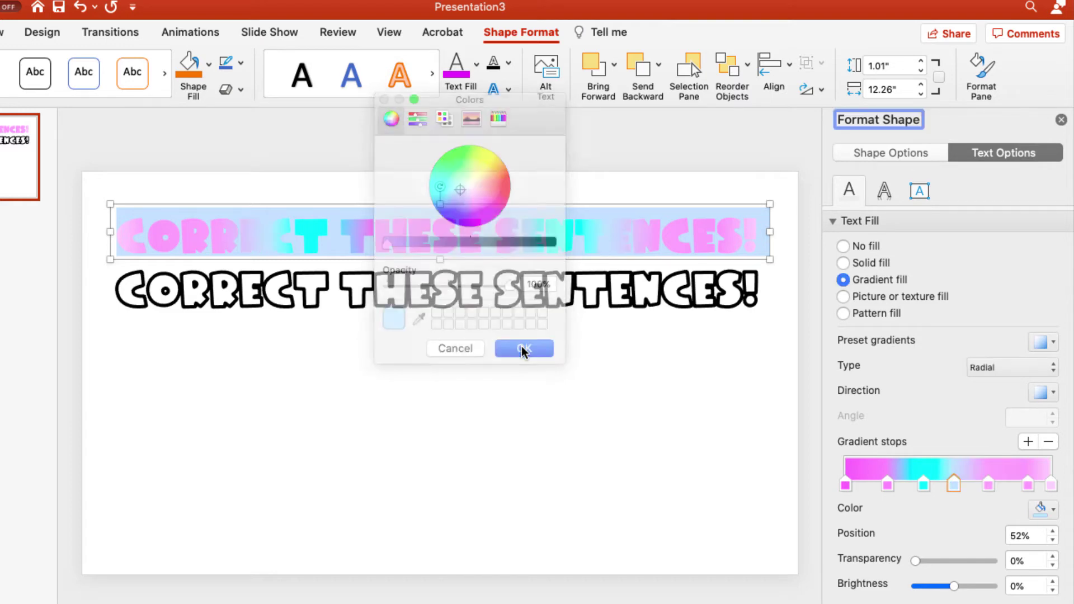
Step: Set the 69% stop to pale green and the 88% stop to bright green
{"action": "left_click", "coordinate": [988, 487]}
{"action": "left_click", "coordinate": [1045, 509]}
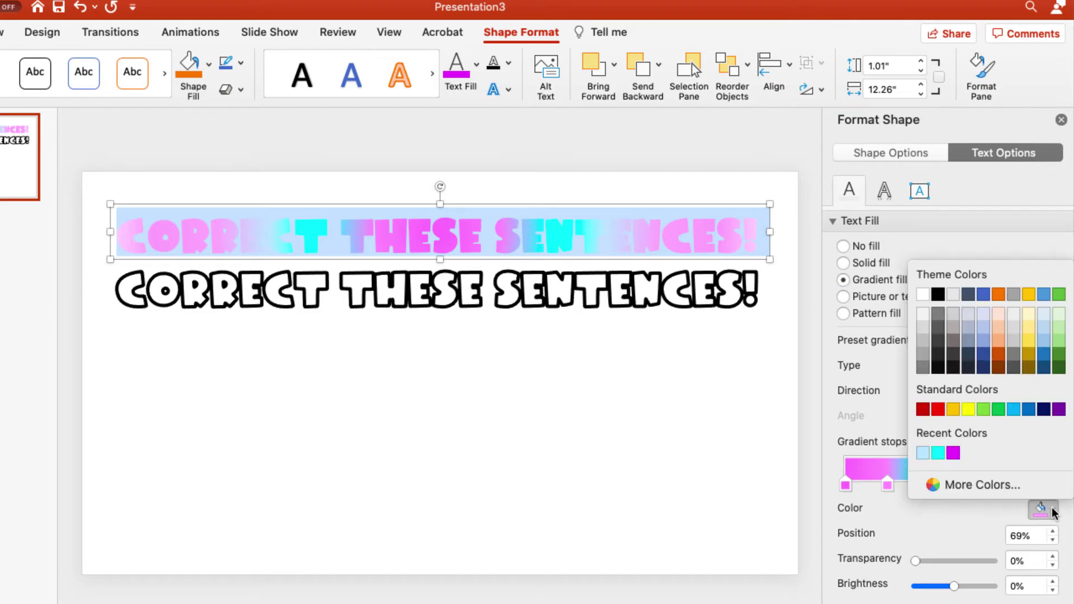
{"action": "left_click", "coordinate": [971, 484]}
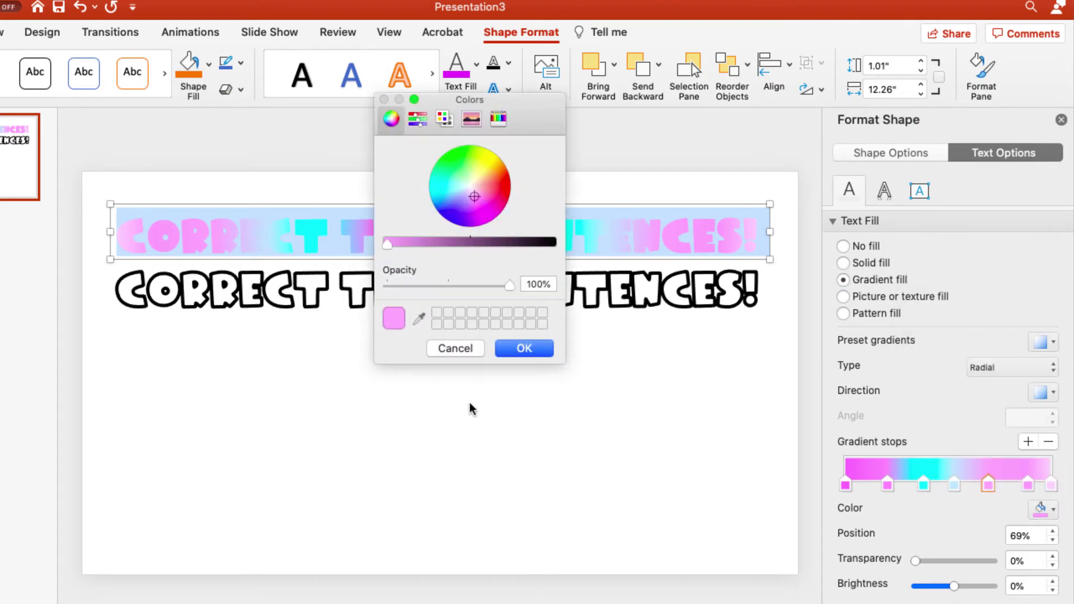
{"action": "left_click", "coordinate": [471, 194]}
{"action": "left_click_drag", "start_coordinate": [473, 197], "coordinate": [463, 185]}
{"action": "left_click", "coordinate": [517, 354]}
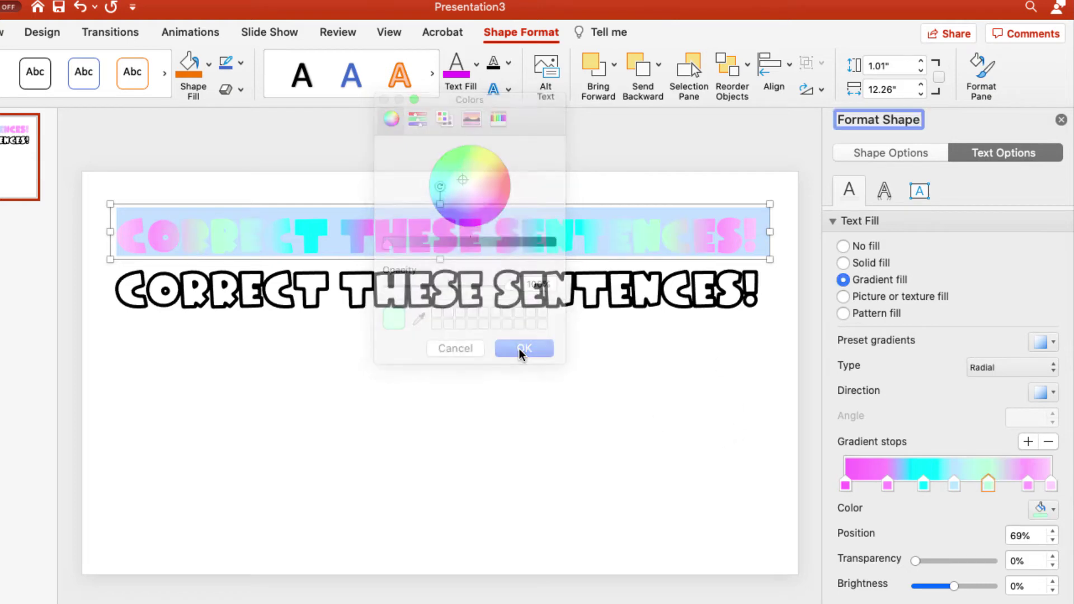
{"action": "left_click", "coordinate": [1029, 485]}
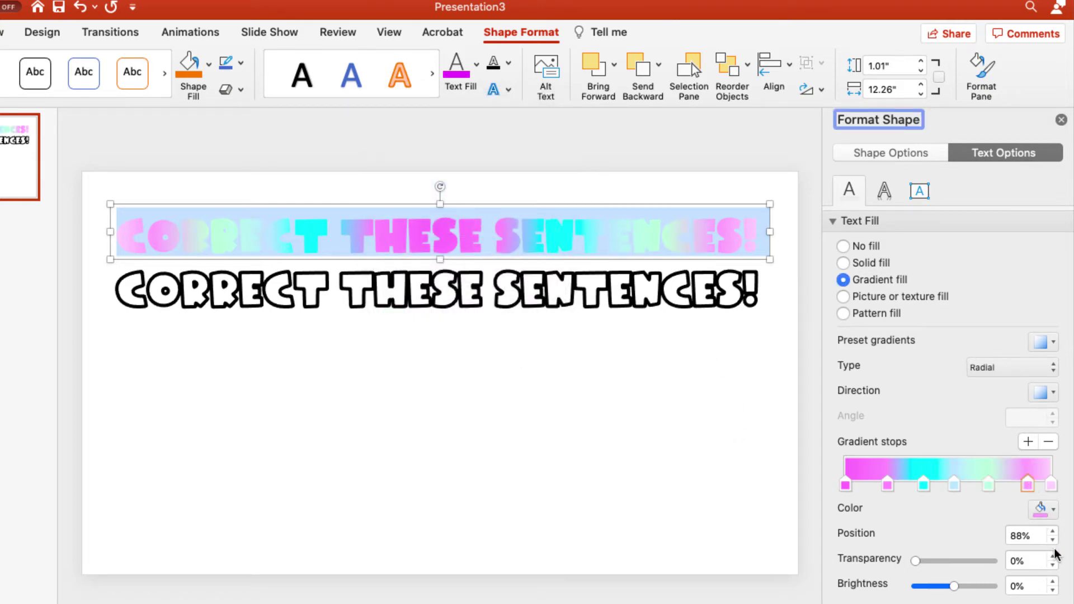
{"action": "left_click", "coordinate": [1048, 512]}
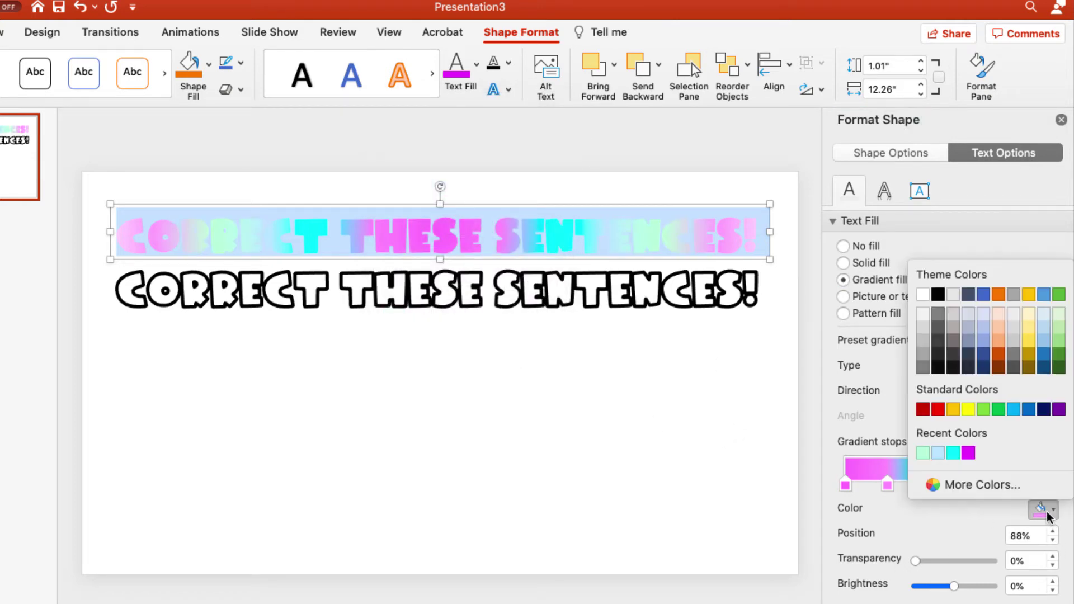
{"action": "left_click", "coordinate": [961, 495]}
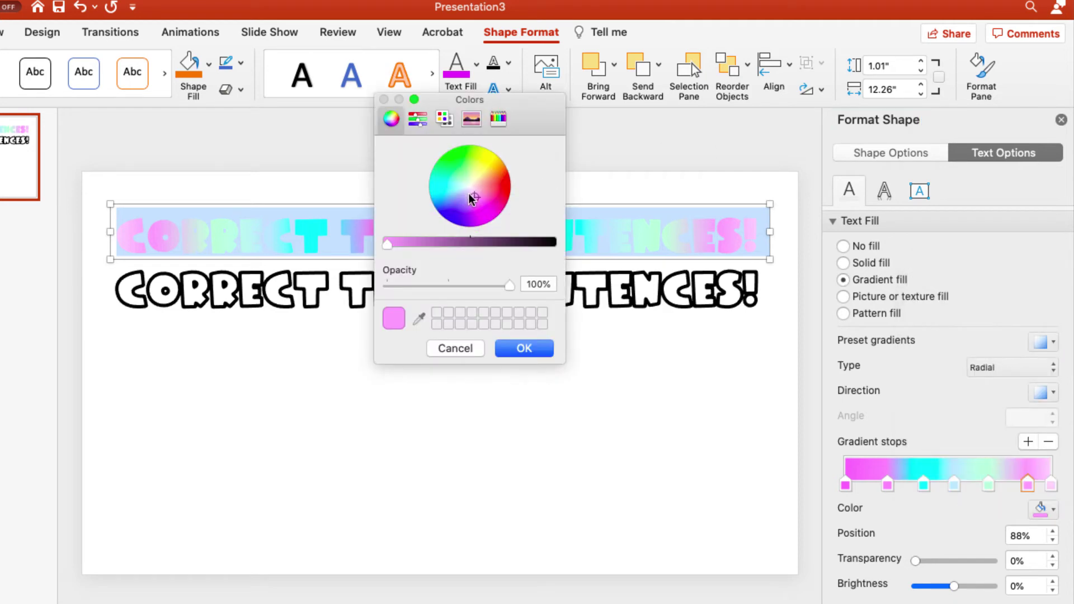
{"action": "left_click_drag", "start_coordinate": [472, 199], "coordinate": [462, 159]}
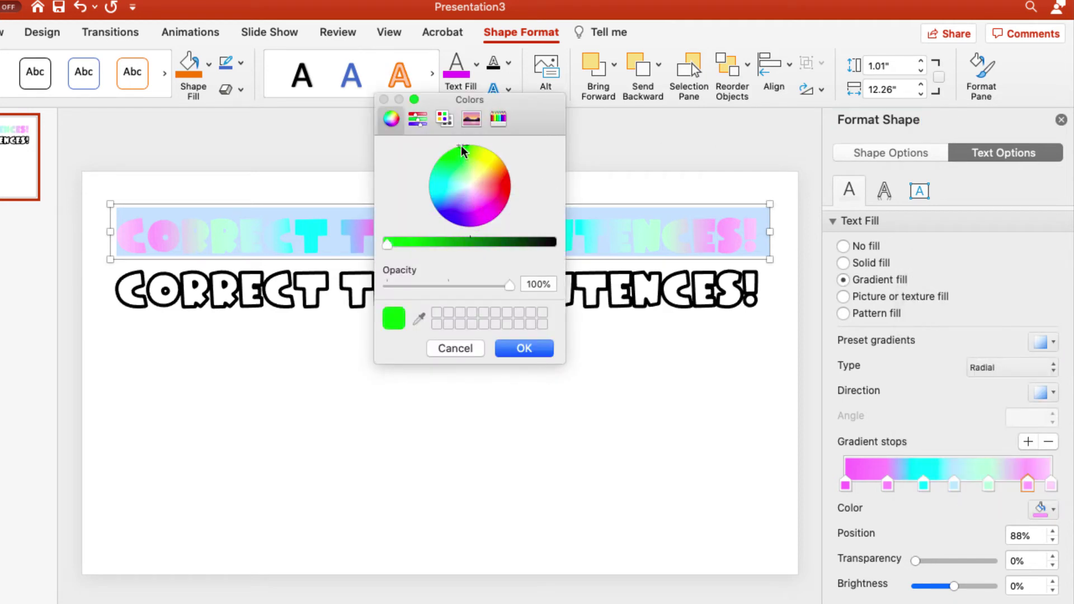
{"action": "left_click", "coordinate": [527, 349]}
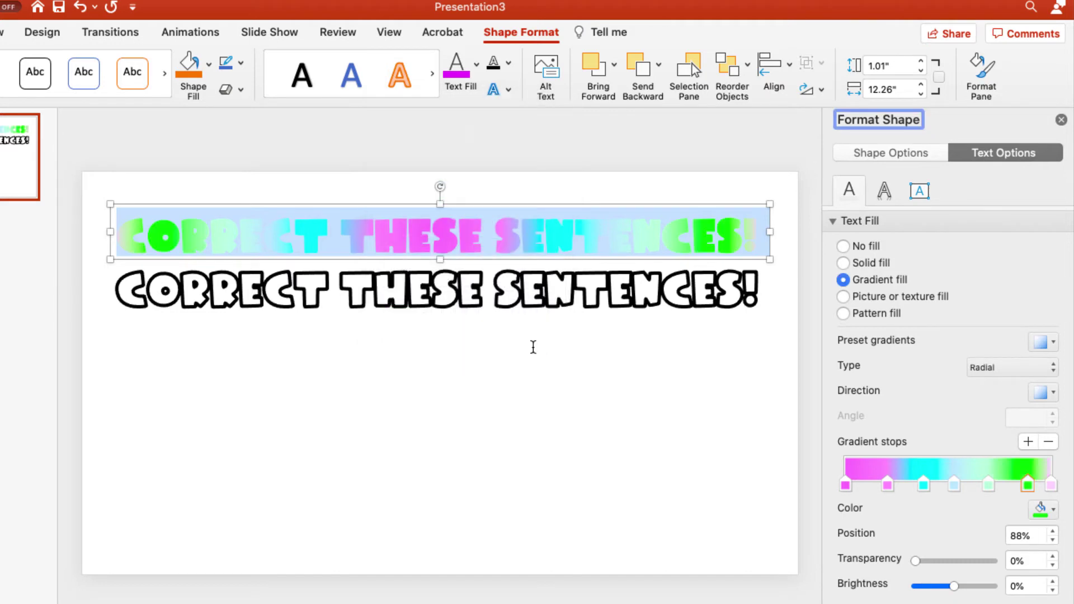
Step: Make the last stop yellow, nudge the green stop left and the second stop to 19%
{"action": "left_click", "coordinate": [1051, 484]}
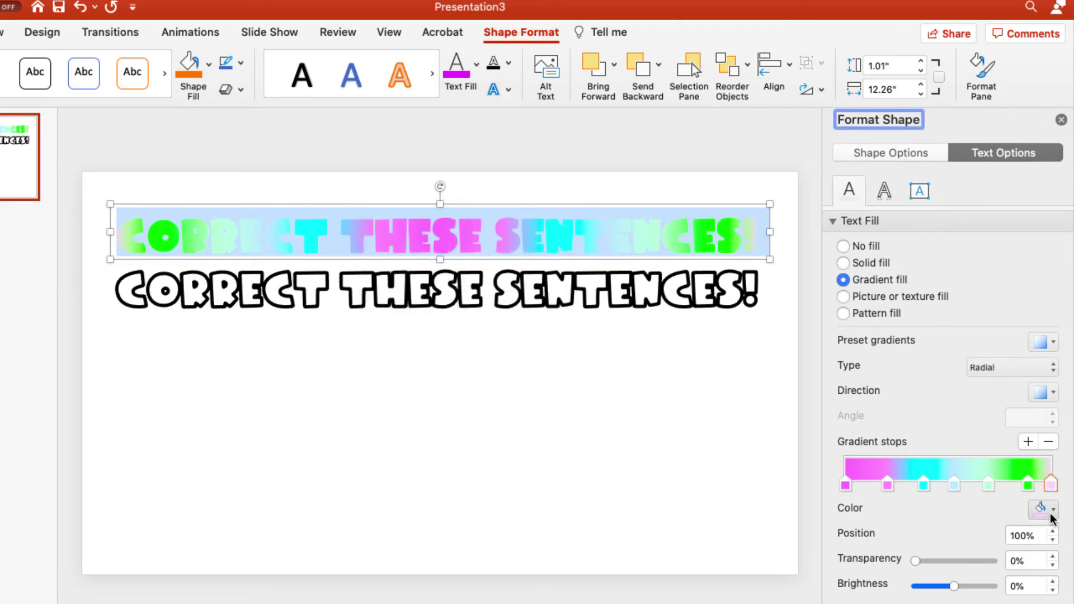
{"action": "left_click", "coordinate": [1053, 510]}
{"action": "left_click", "coordinate": [932, 482]}
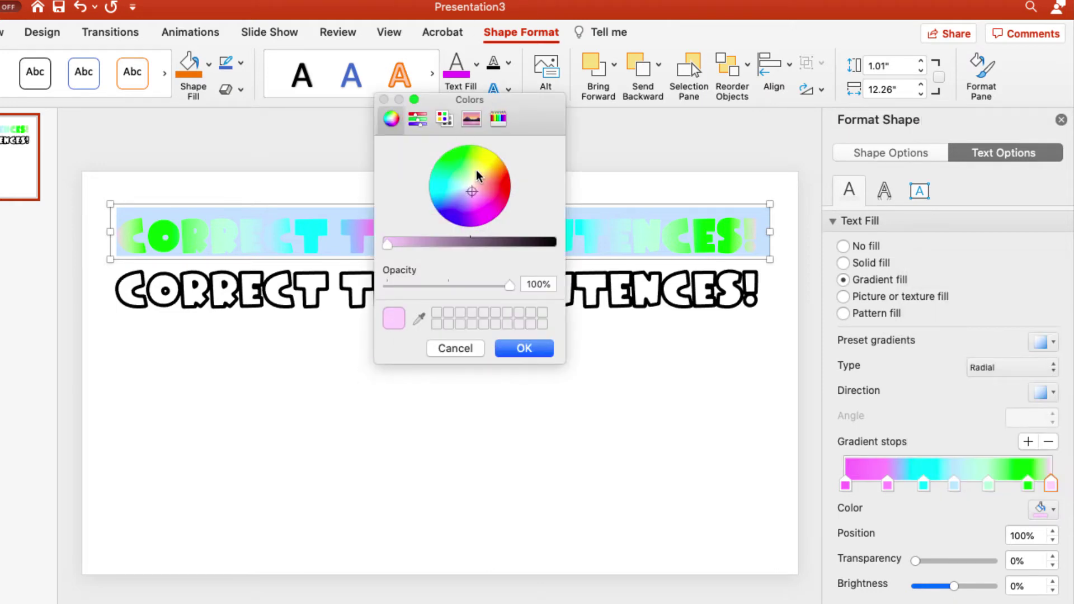
{"action": "left_click_drag", "start_coordinate": [473, 194], "coordinate": [481, 155]}
{"action": "left_click", "coordinate": [523, 348]}
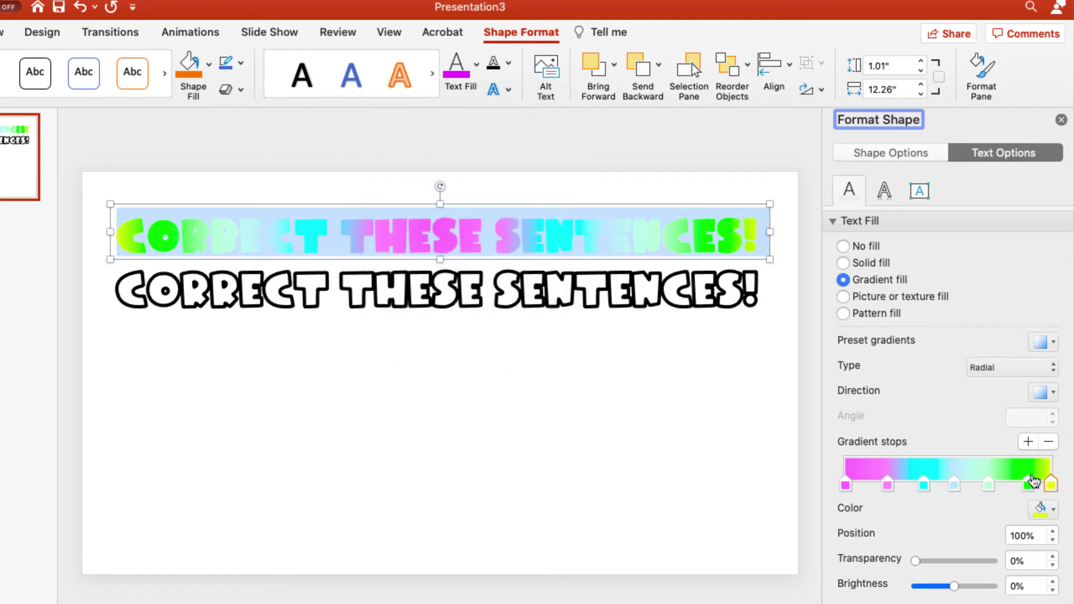
{"action": "left_click_drag", "start_coordinate": [1028, 484], "coordinate": [1024, 488]}
{"action": "left_click_drag", "start_coordinate": [887, 486], "coordinate": [882, 496]}
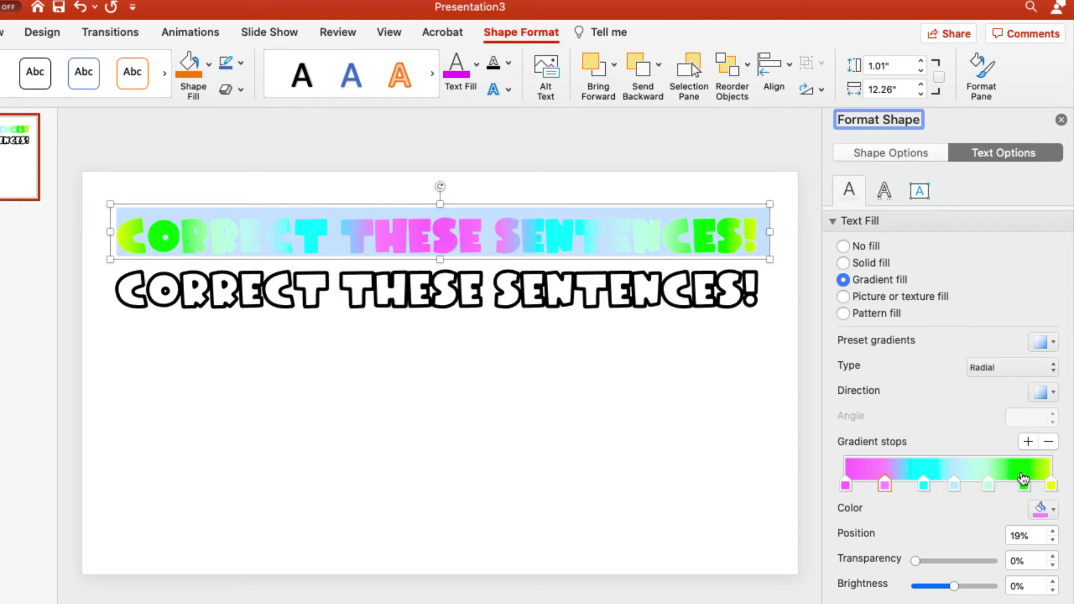
Step: Change the title gradient to linear, running left to right at 0°
{"action": "left_click", "coordinate": [1054, 368]}
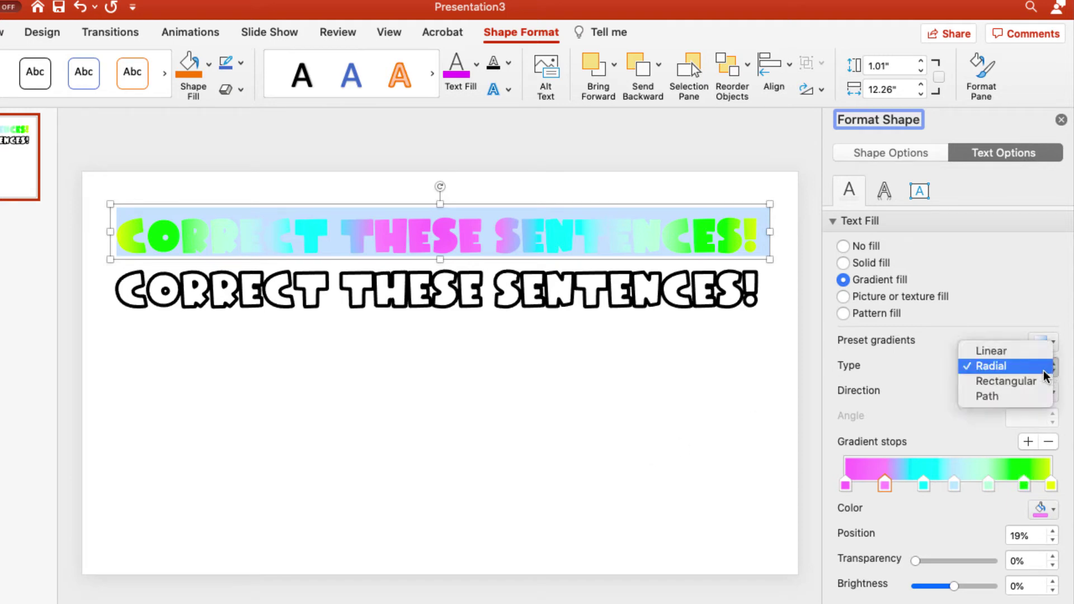
{"action": "left_click", "coordinate": [1034, 355]}
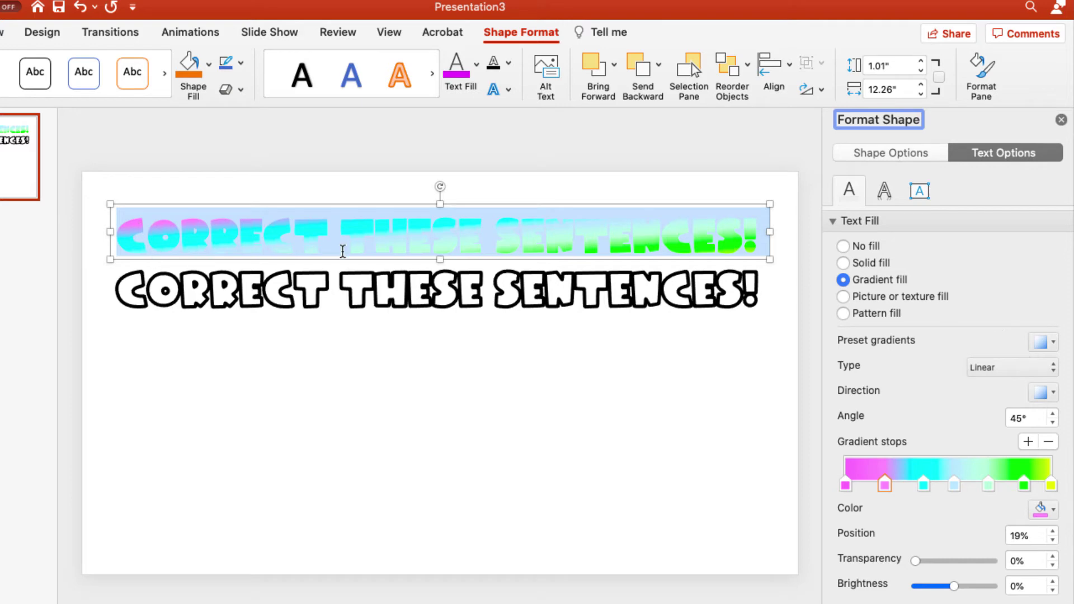
{"action": "left_click", "coordinate": [1052, 393]}
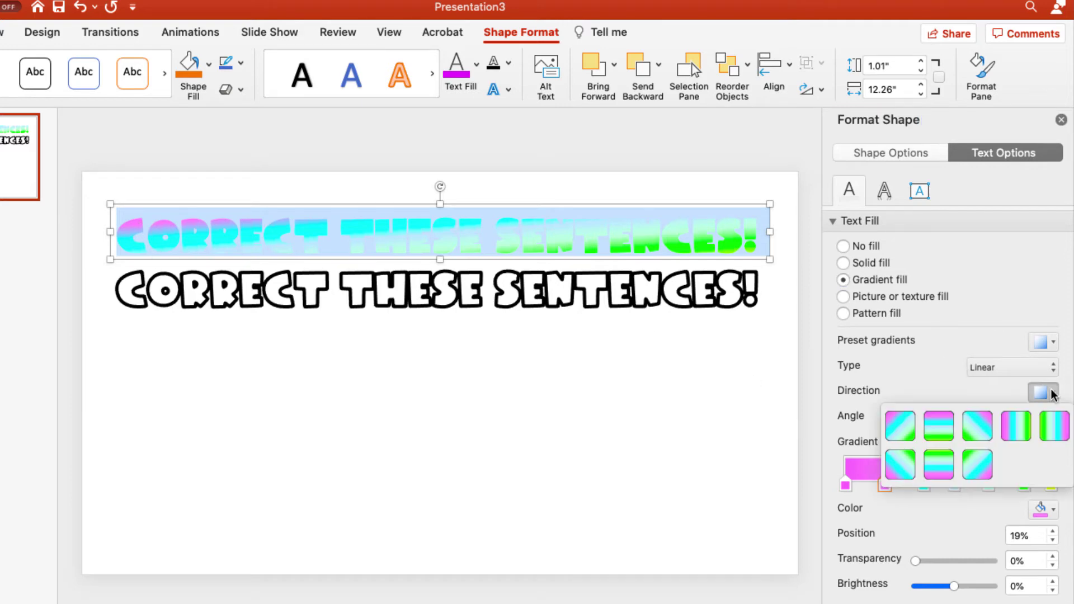
{"action": "left_click", "coordinate": [1016, 426]}
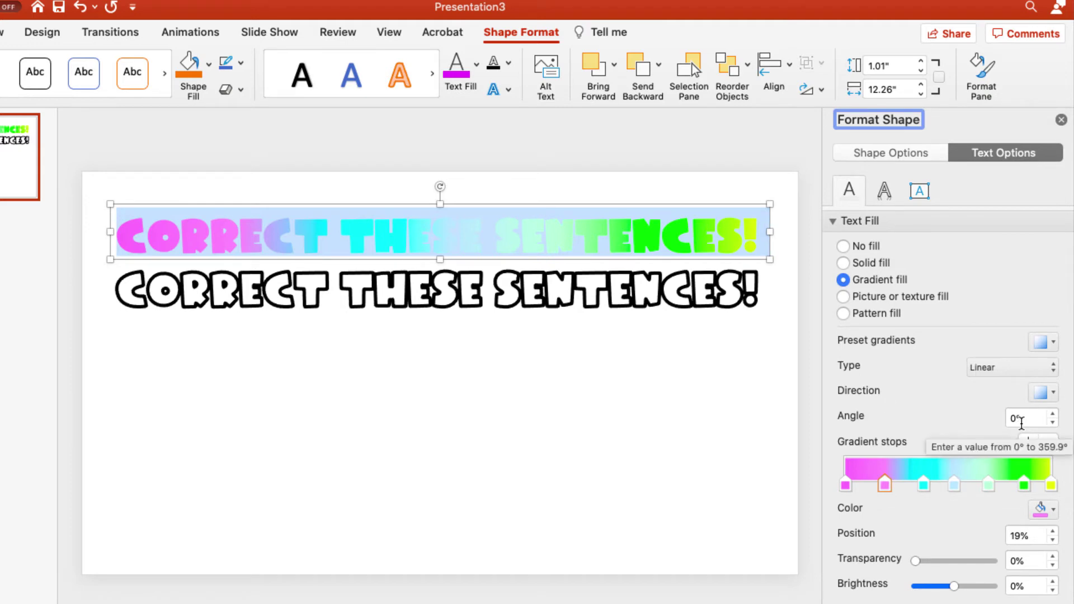
{"action": "left_click", "coordinate": [1046, 394]}
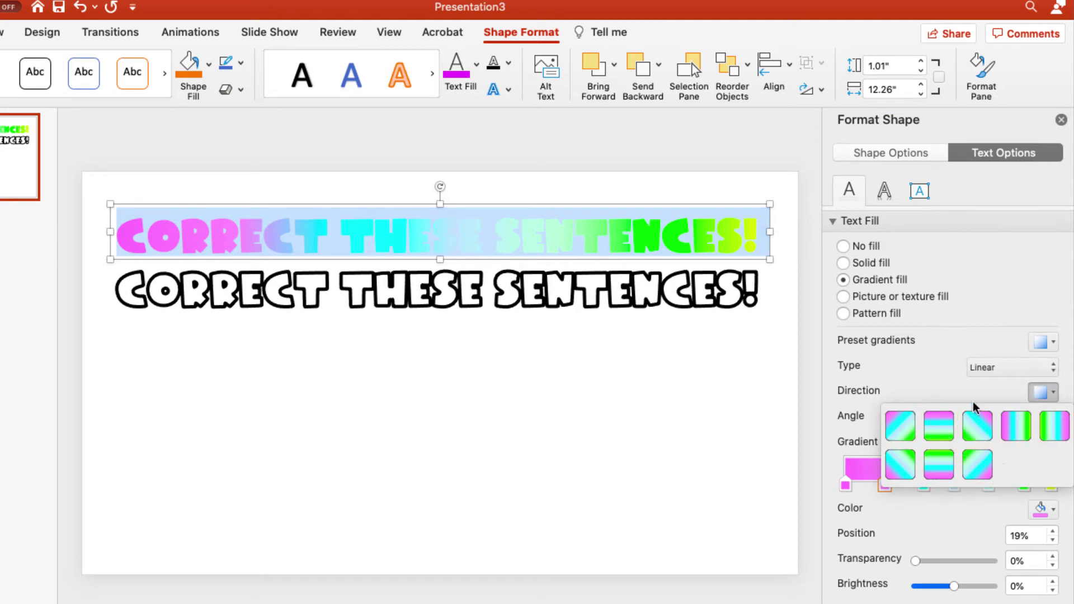
{"action": "left_click", "coordinate": [942, 394]}
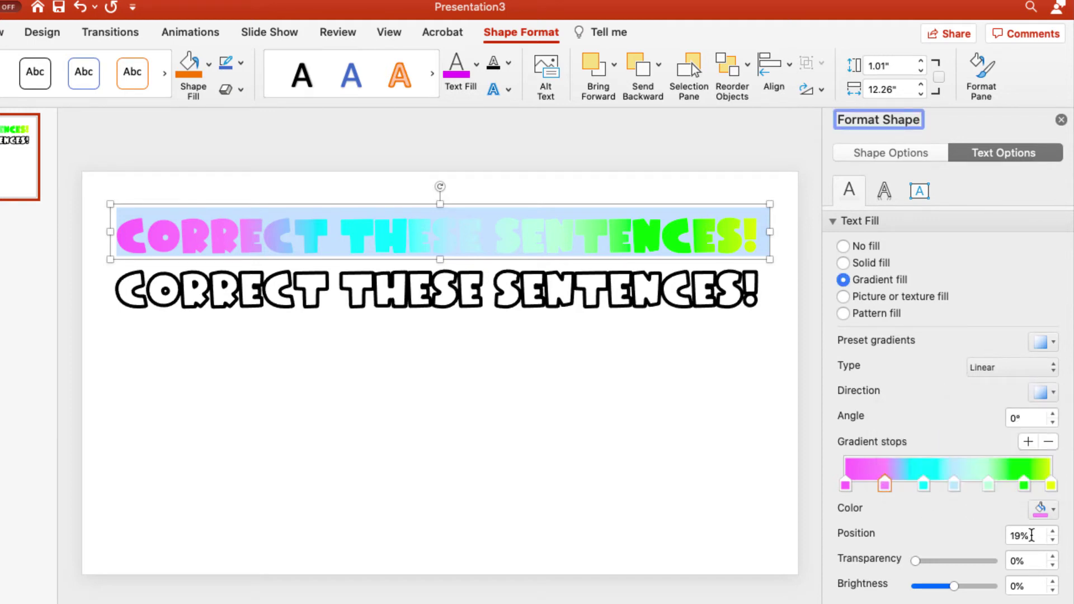
{"action": "left_click", "coordinate": [482, 361]}
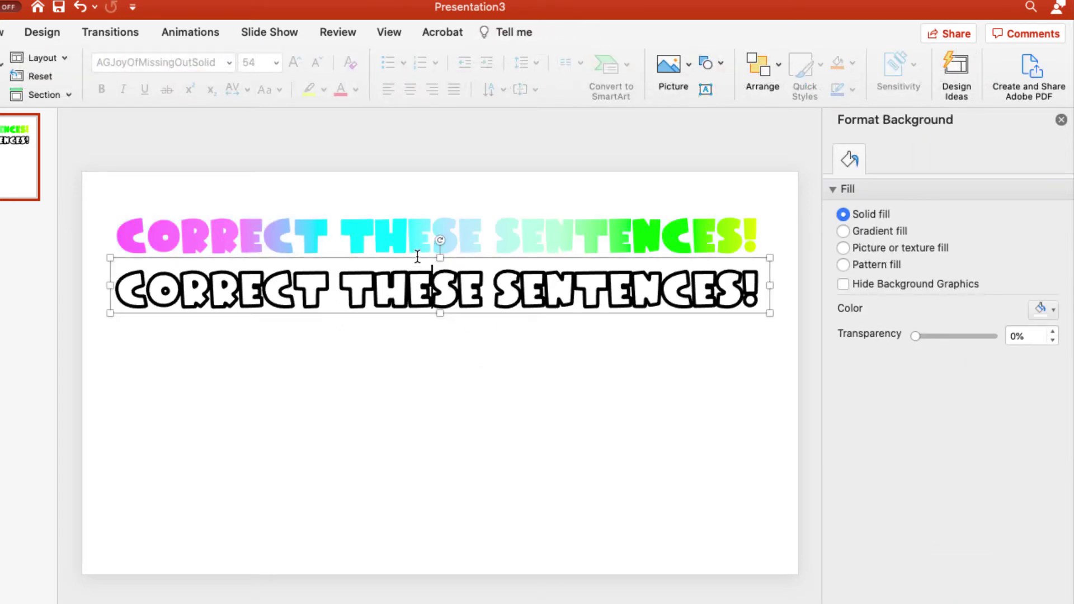
Step: Align the black-outlined copy exactly over the rainbow gradient title
{"action": "left_click", "coordinate": [415, 253]}
{"action": "left_click_drag", "start_coordinate": [415, 252], "coordinate": [416, 217]}
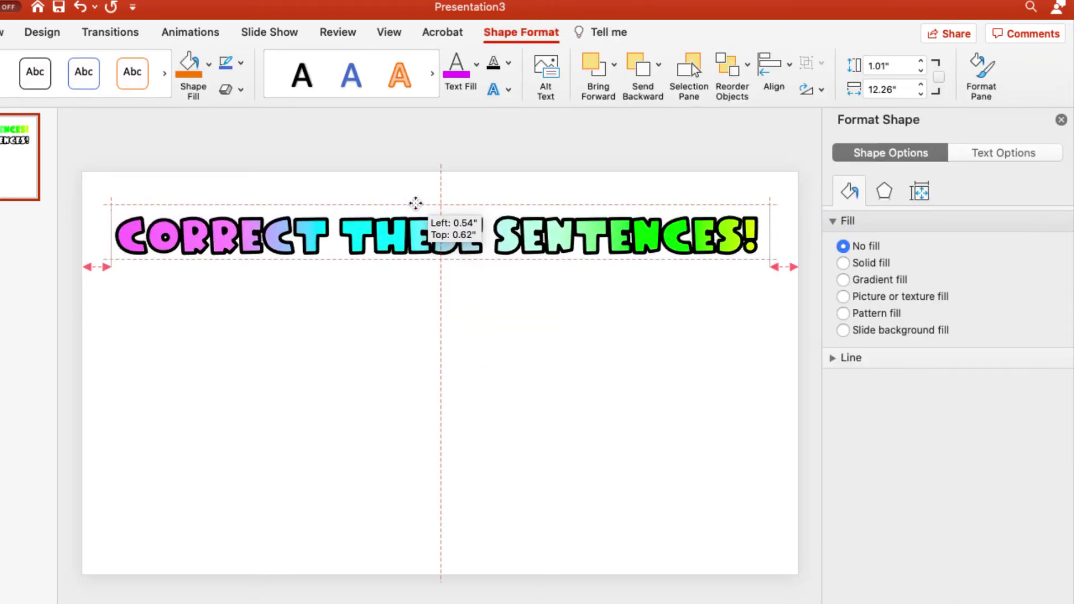
{"action": "left_click_drag", "start_coordinate": [416, 203], "coordinate": [414, 206]}
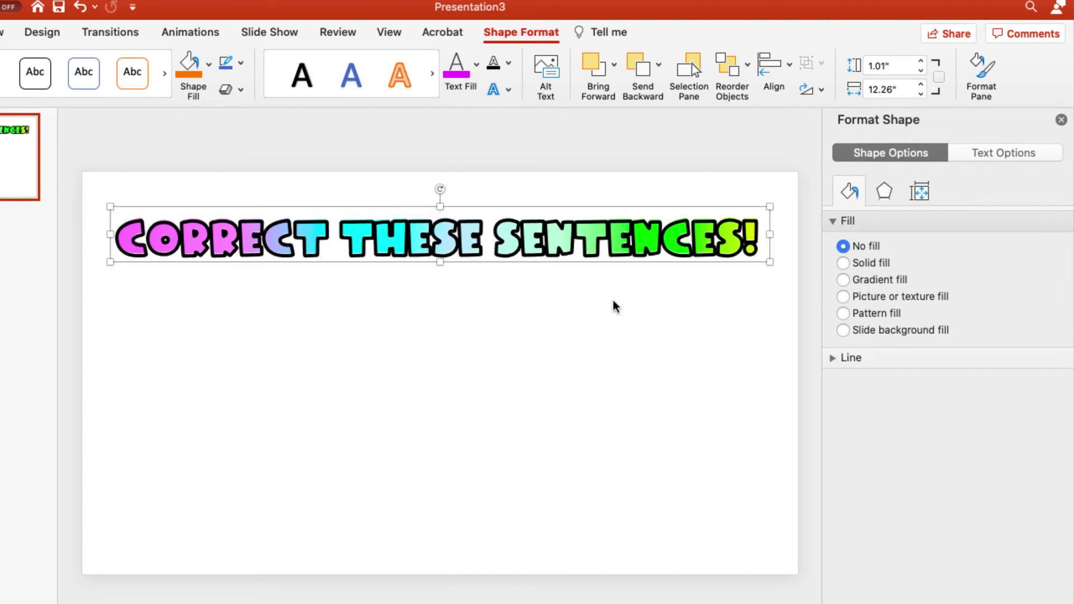
{"action": "left_click", "coordinate": [576, 336]}
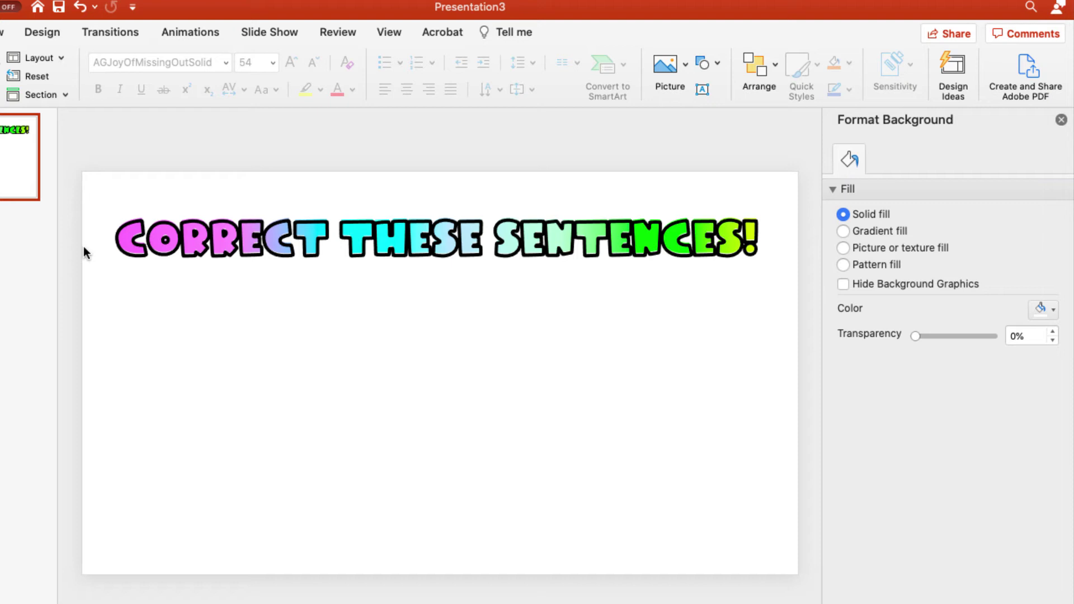
Step: Add a text box below the title reading 'mrs [teacher's surname] is a teacher at are school.'
{"action": "left_click", "coordinate": [702, 89]}
{"action": "left_click", "coordinate": [166, 345]}
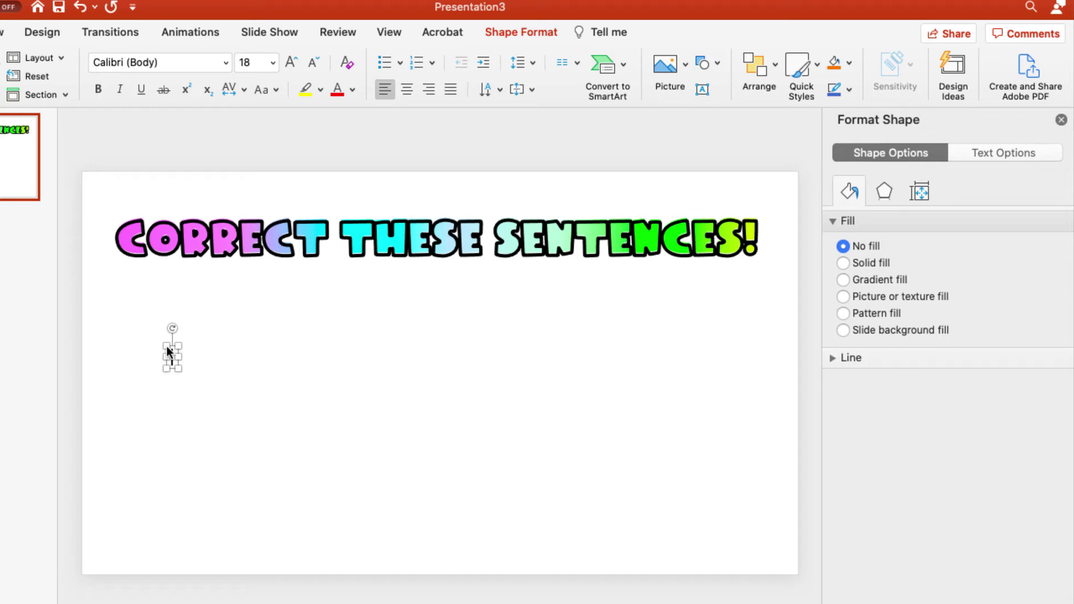
{"action": "type", "text": "Mrs."}
{"action": "key", "text": "BackSpace"}
{"action": "key", "text": "BackSpace"}
{"action": "key", "text": "BackSpace"}
{"action": "type", "text": "Smith is"}
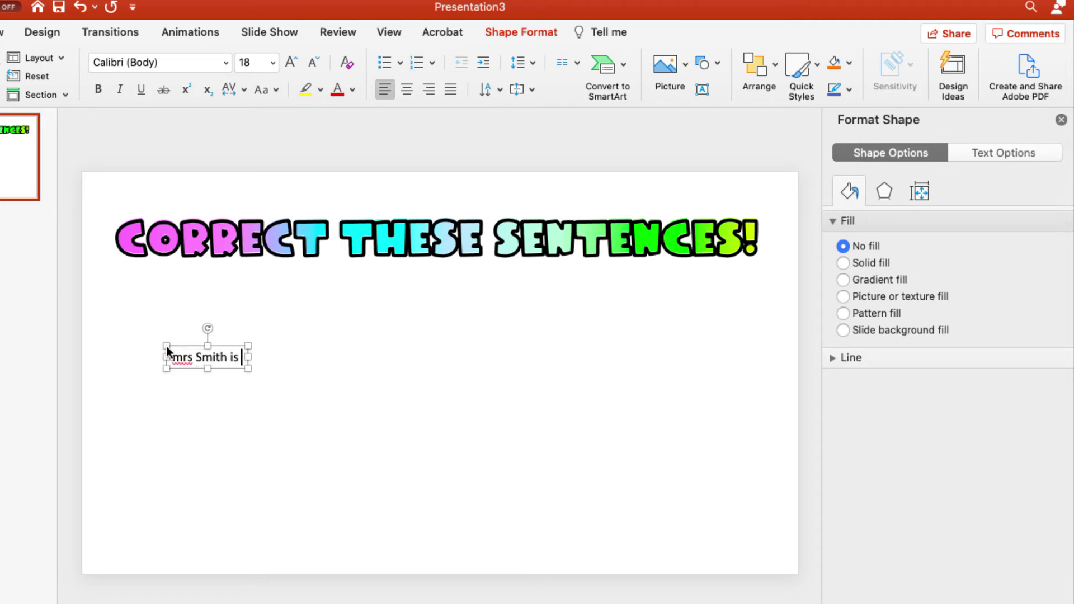
{"action": "type", "text": " a teacher at are school."}
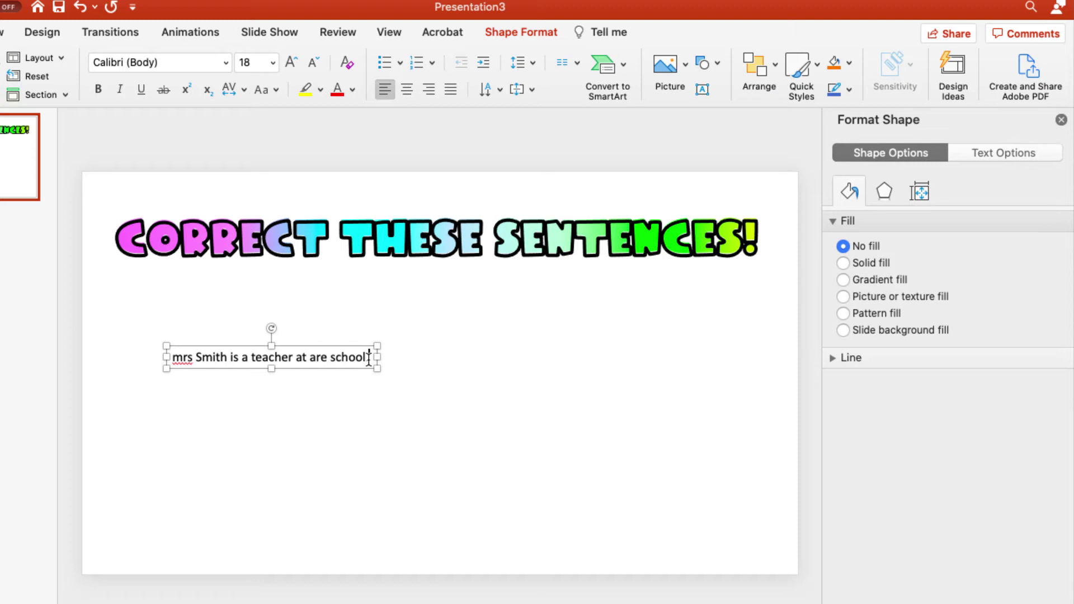
Step: Enlarge the sentence to 40 pt and set it in the AGCanYouNotBold font
{"action": "type", "text": "."}
{"action": "key", "text": "super+a"}
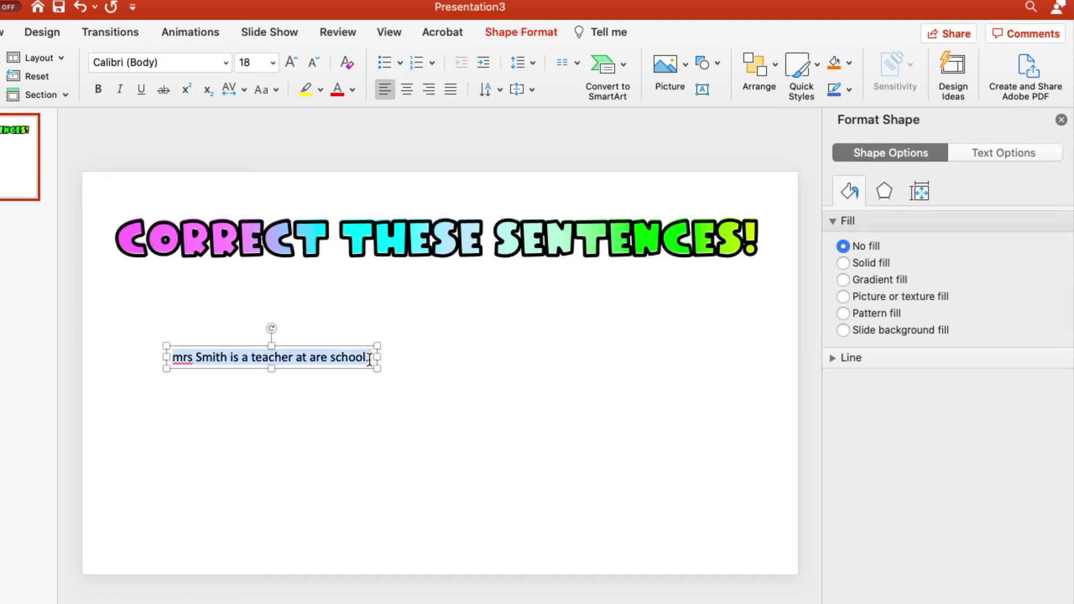
{"action": "left_click", "coordinate": [294, 62]}
{"action": "left_click", "coordinate": [292, 60]}
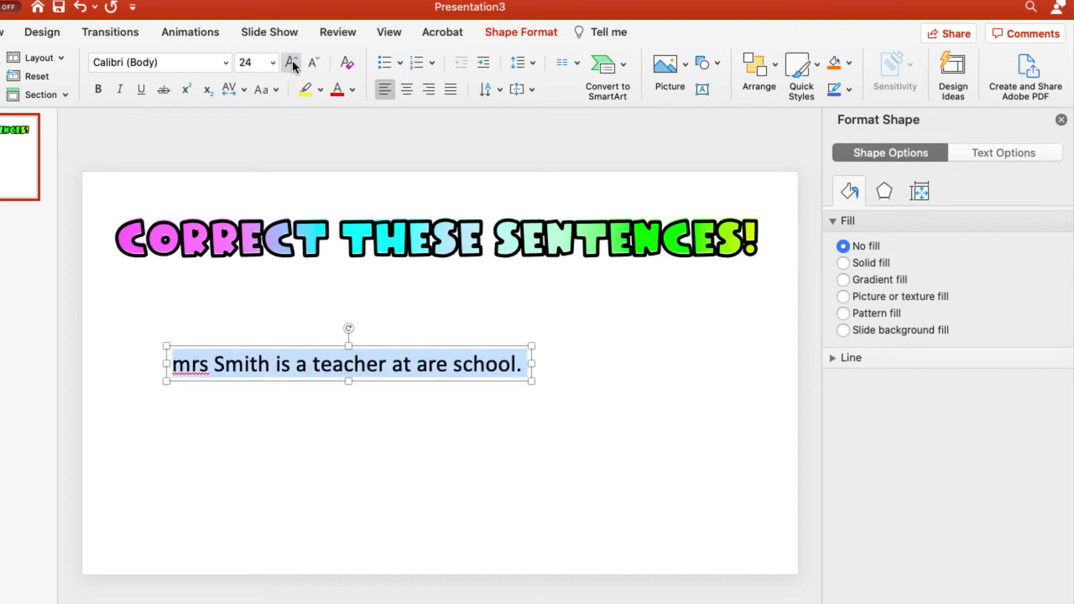
{"action": "left_click", "coordinate": [292, 60]}
{"action": "left_click", "coordinate": [292, 60]}
{"action": "left_click", "coordinate": [292, 60]}
{"action": "left_click", "coordinate": [293, 60]}
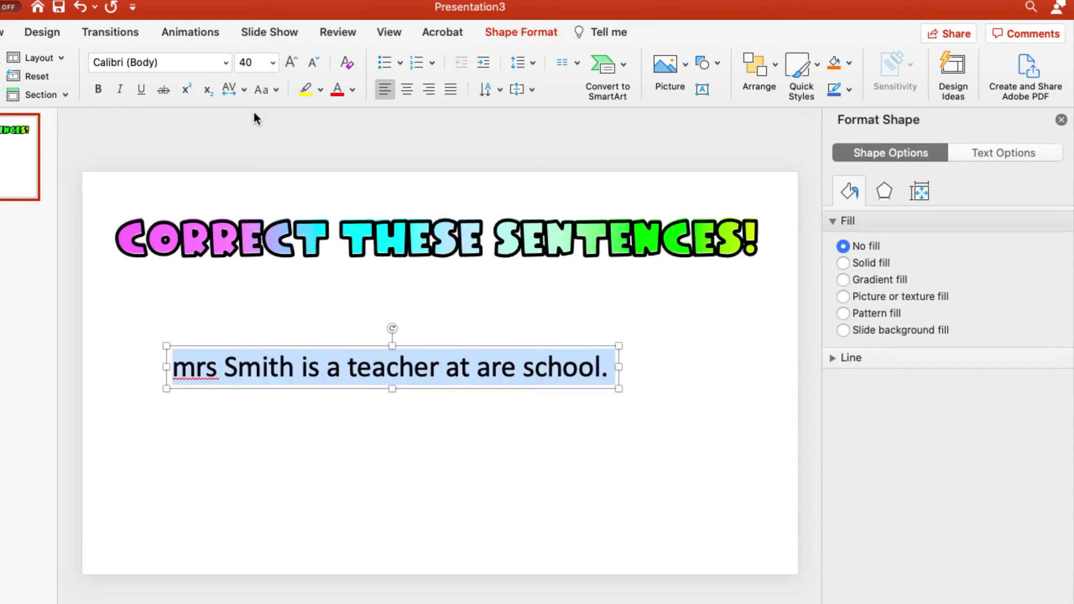
{"action": "left_click", "coordinate": [226, 62]}
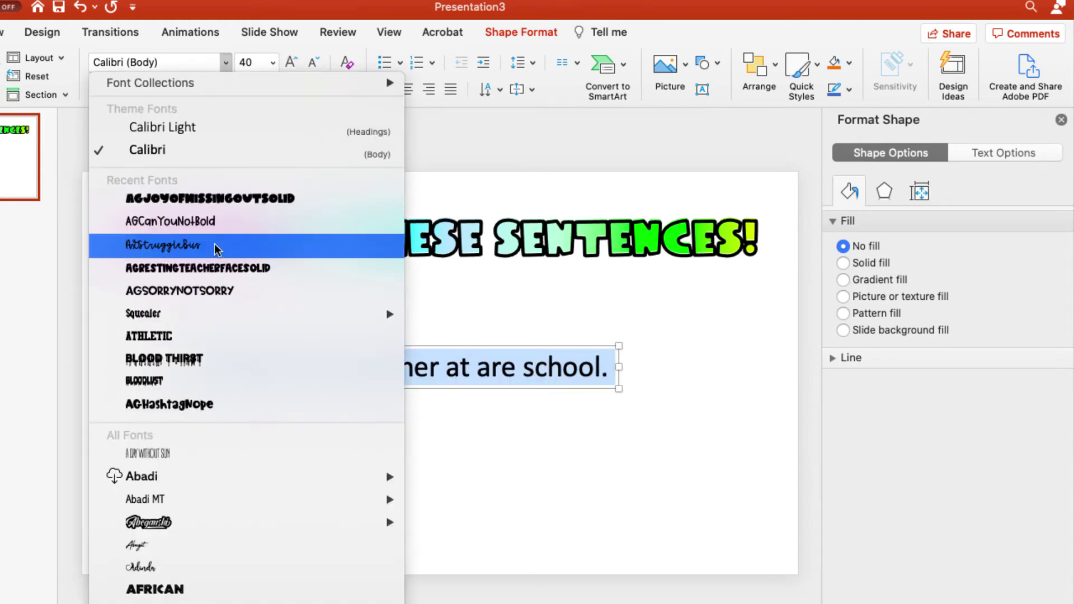
{"action": "left_click", "coordinate": [200, 221]}
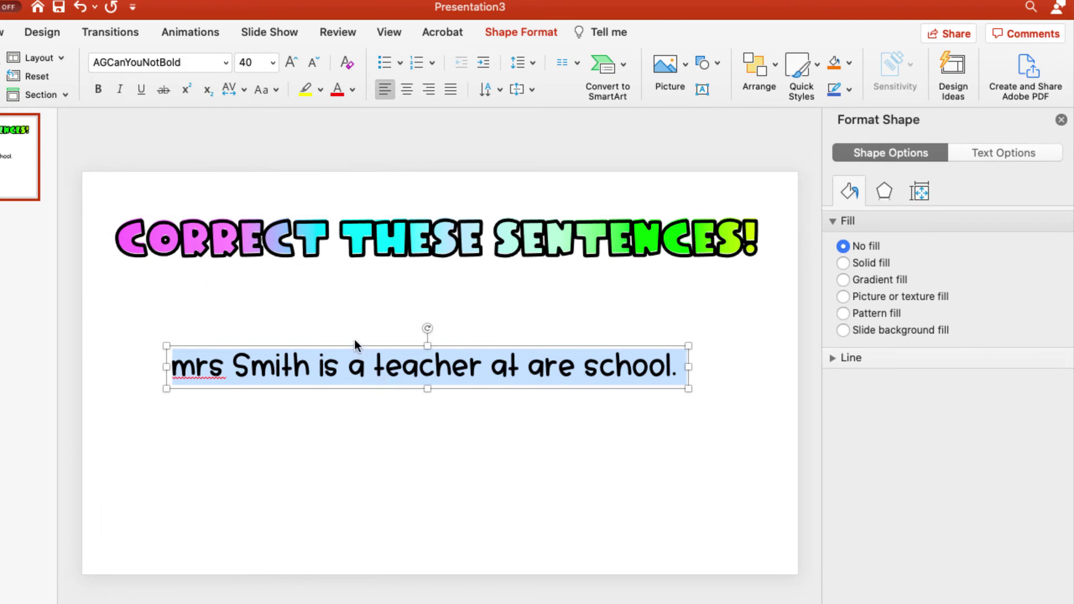
Step: Move the text box up under the title and add a second line 'Do u have any grey pupon'
{"action": "left_click_drag", "start_coordinate": [356, 343], "coordinate": [372, 291]}
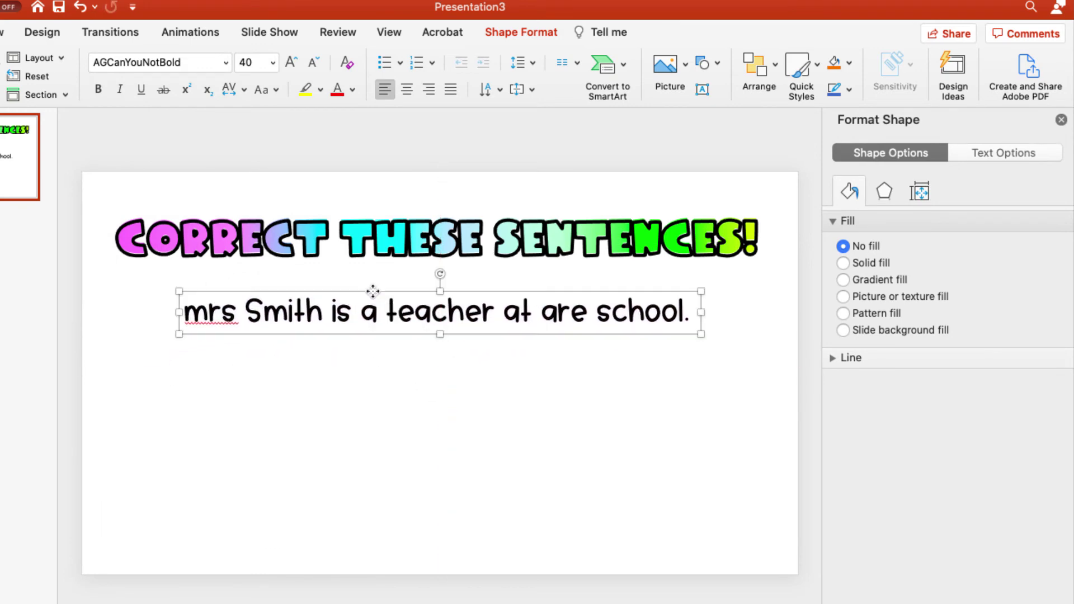
{"action": "left_click", "coordinate": [694, 314]}
{"action": "type", "text": "\\"}
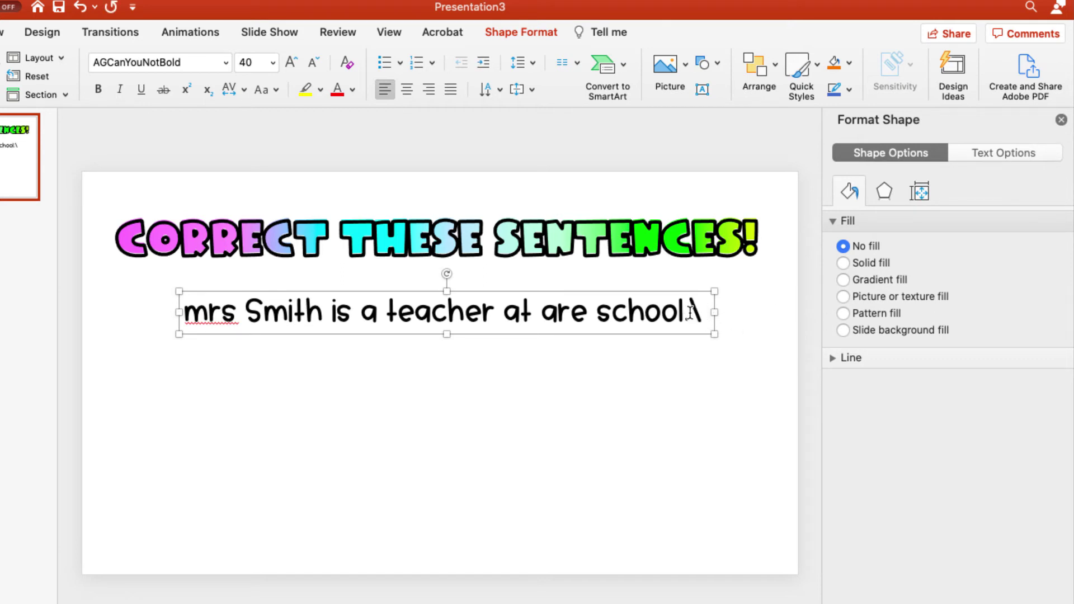
{"action": "key", "text": "BackSpace"}
{"action": "key", "text": "Return"}
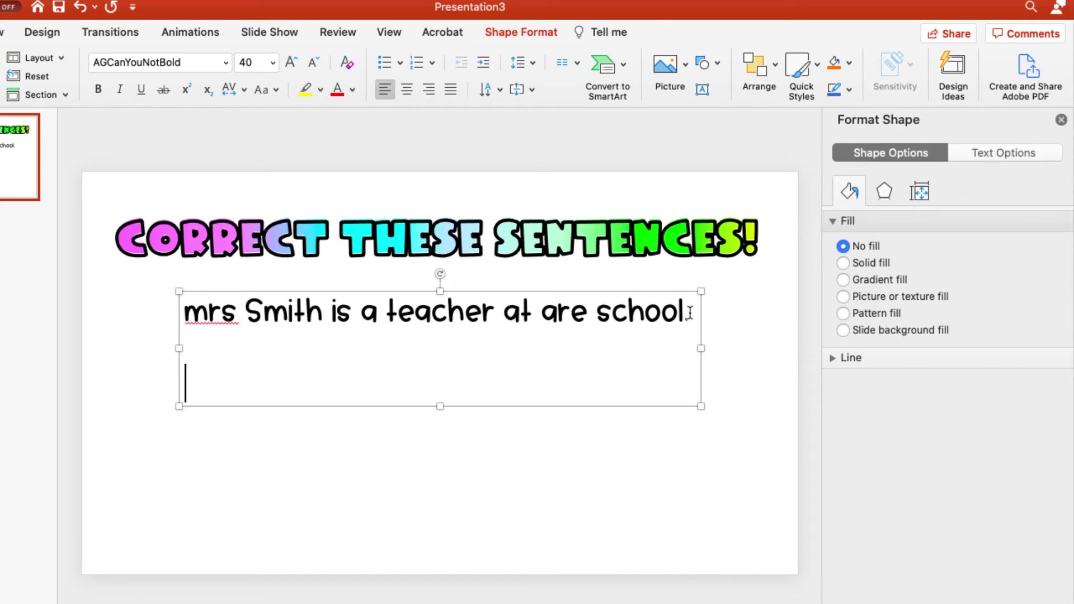
{"action": "type", "text": "Do u"}
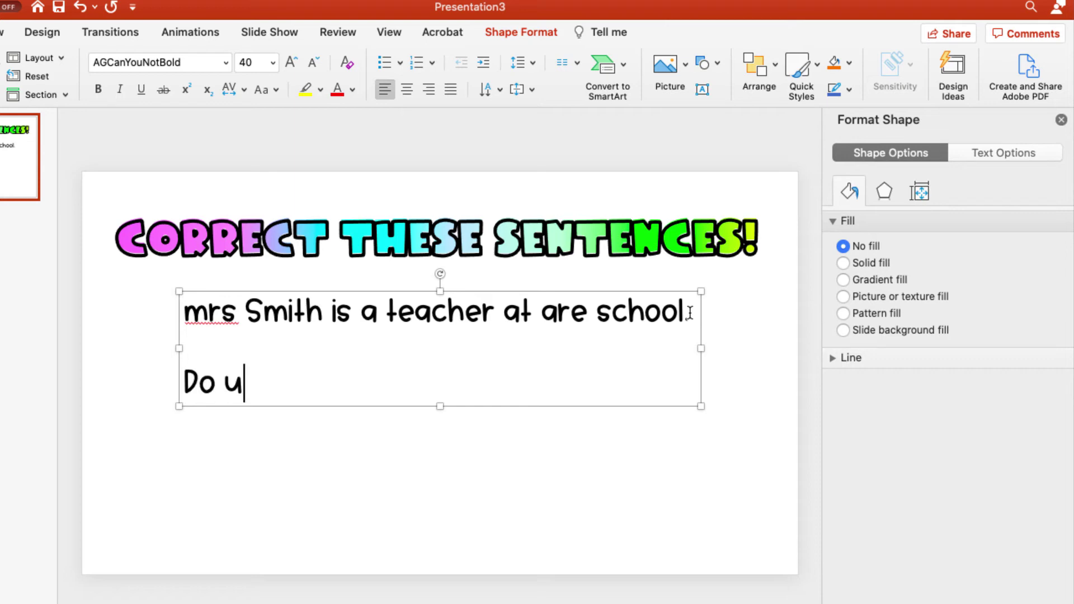
{"action": "type", "text": " have a"}
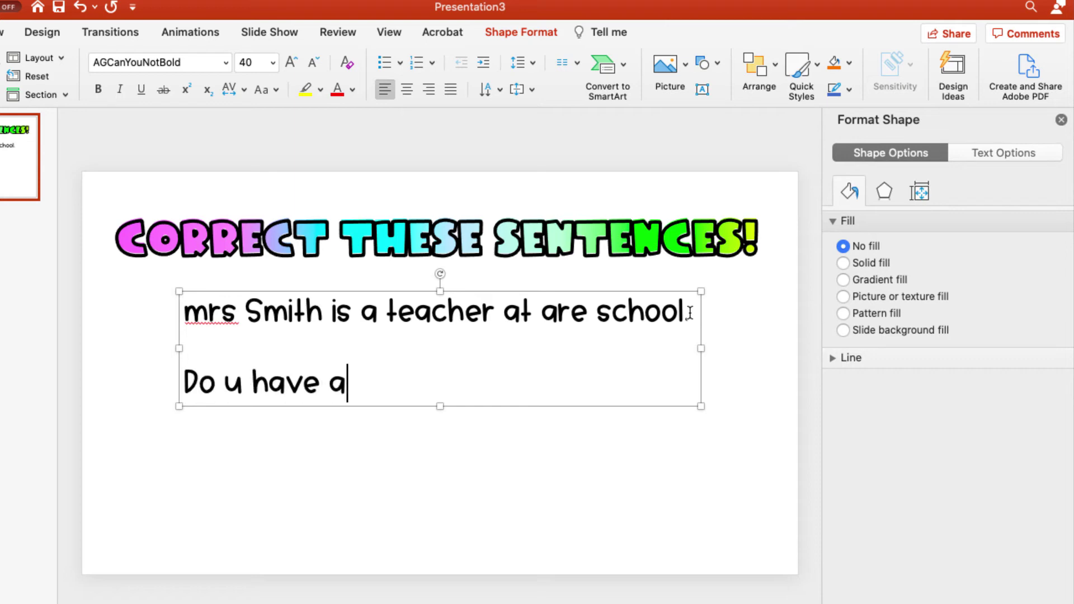
{"action": "key", "text": "BackSpace"}
{"action": "type", "text": "any gre"}
{"action": "key", "text": "BackSpace"}
{"action": "type", "text": "y"}
{"action": "key", "text": "BackSpace"}
{"action": "type", "text": "ey pu"}
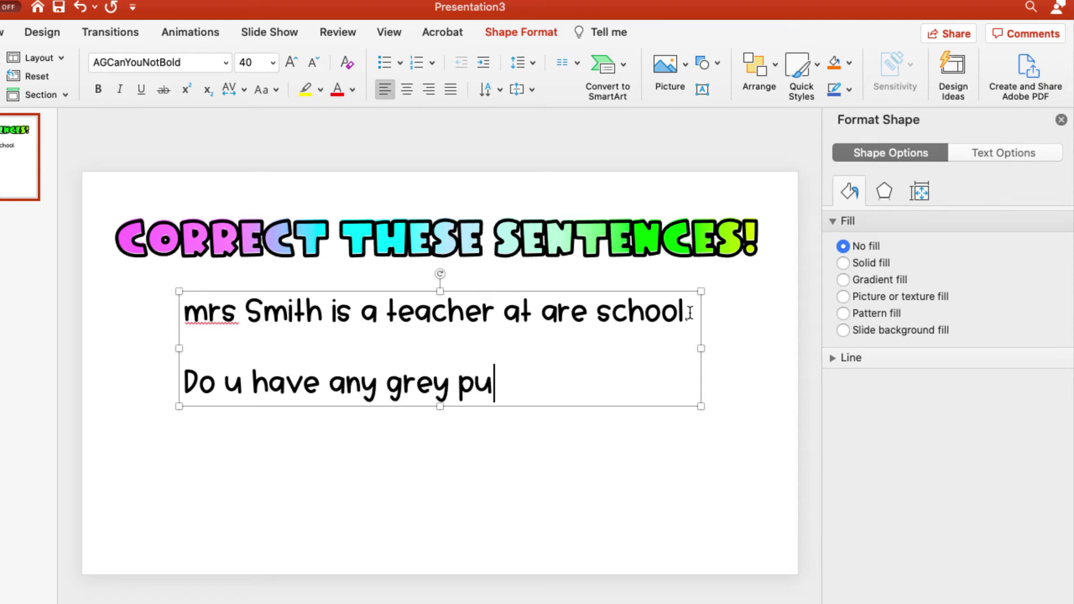
{"action": "type", "text": "pon"}
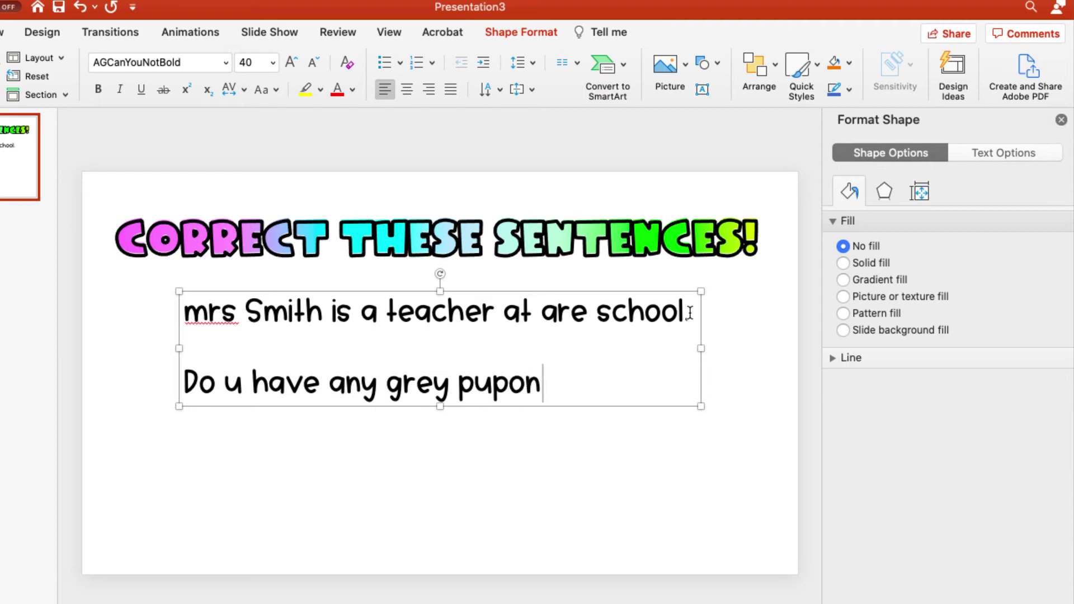
Step: Start a third line and add a period after 'school'
{"action": "key", "text": "Return"}
{"action": "key", "text": "Return"}
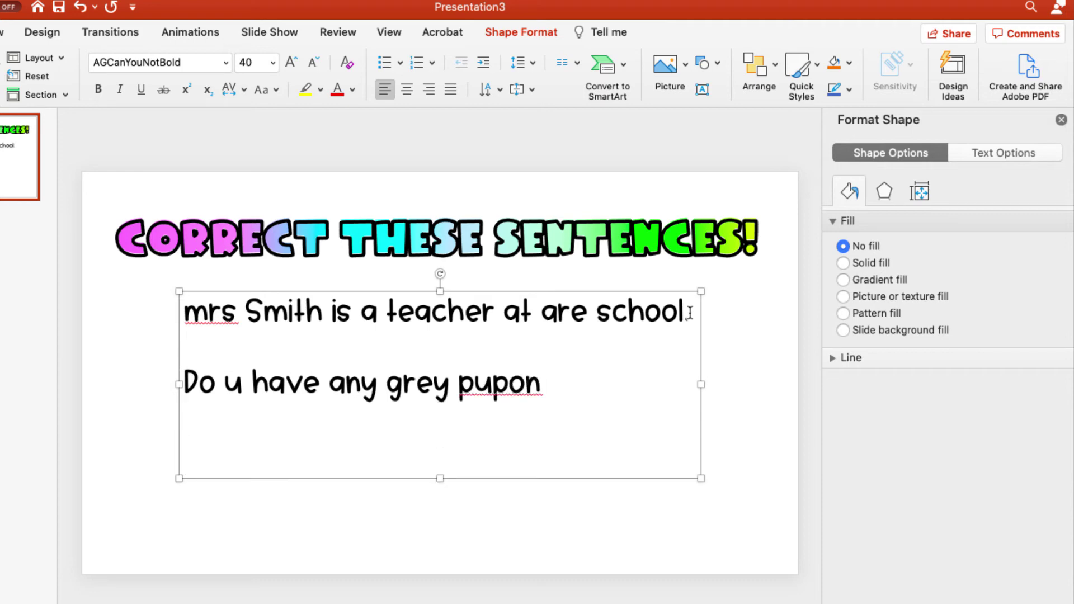
{"action": "left_click", "coordinate": [690, 312]}
{"action": "type", "text": "."}
Step: Ignore All spelling flags on 'mrs' and 'pupon'
{"action": "right_click", "coordinate": [211, 323]}
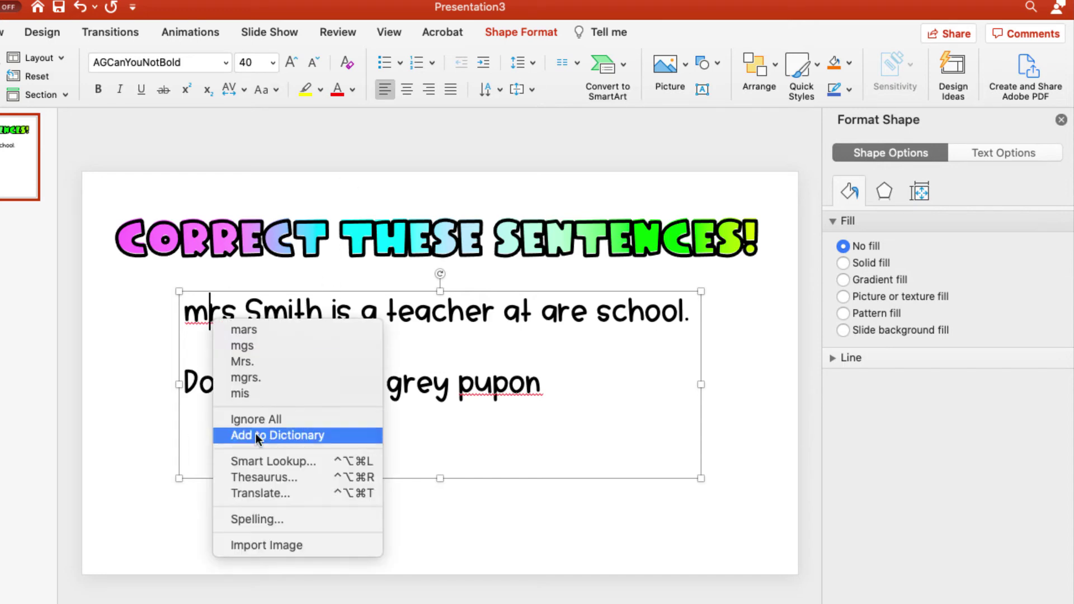
{"action": "left_click", "coordinate": [244, 420]}
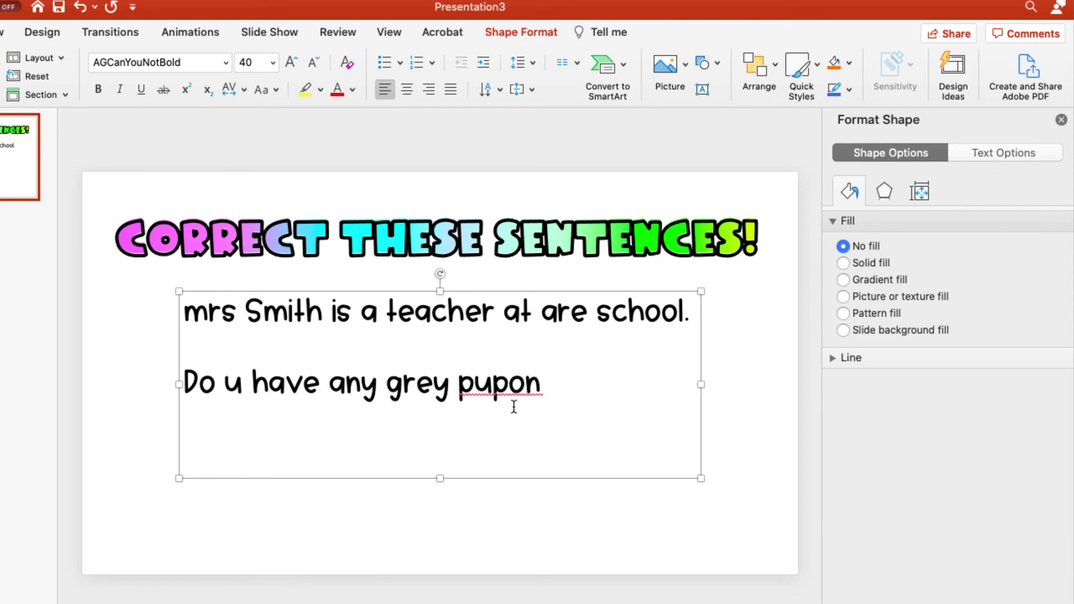
{"action": "right_click", "coordinate": [507, 380]}
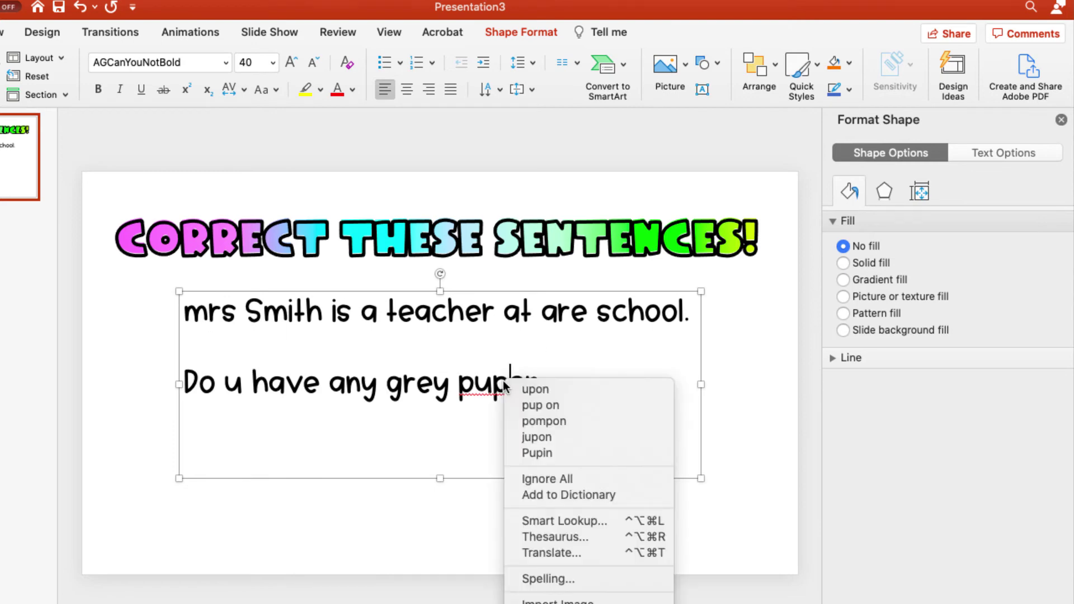
{"action": "left_click", "coordinate": [535, 479]}
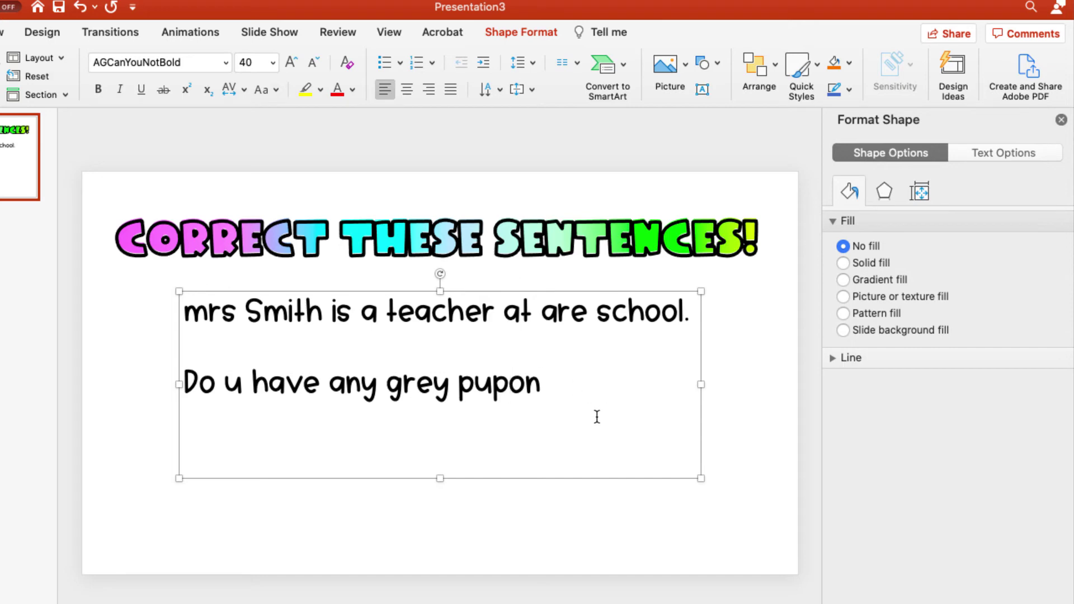
{"action": "left_click", "coordinate": [217, 453]}
Step: Type the third line 'the chief's didn't not win the supperbowl?' and shift the text box left
{"action": "type", "text": "the "}
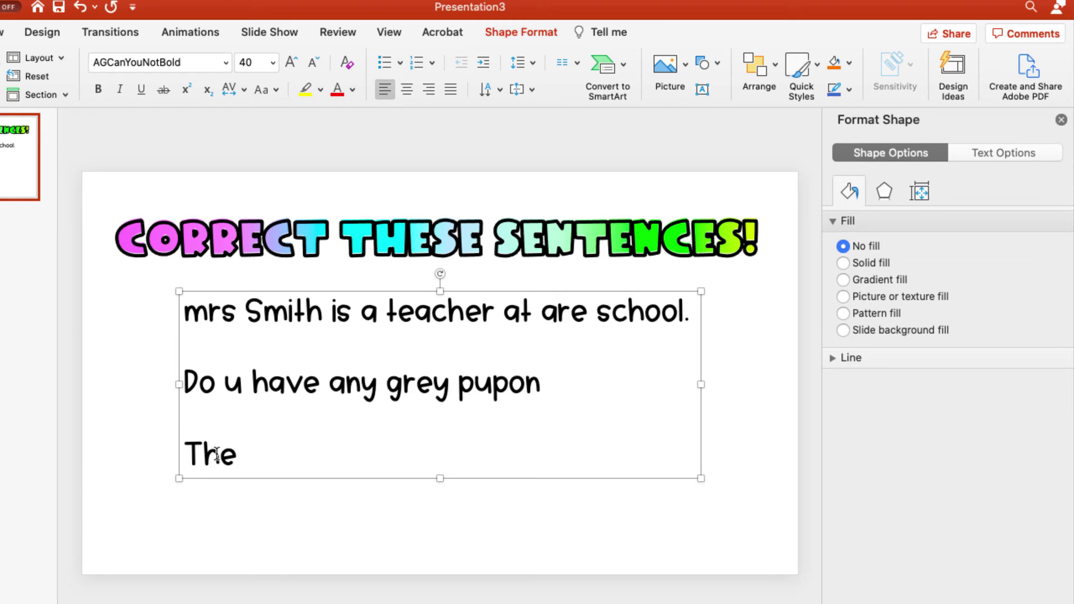
{"action": "type", "text": "chie"}
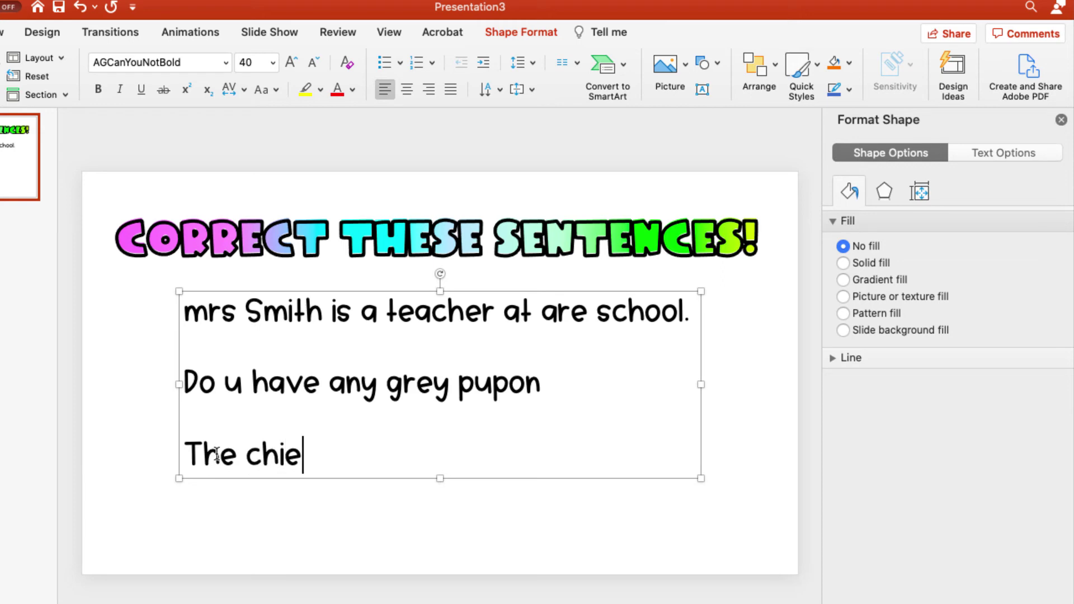
{"action": "type", "text": "f's didn"}
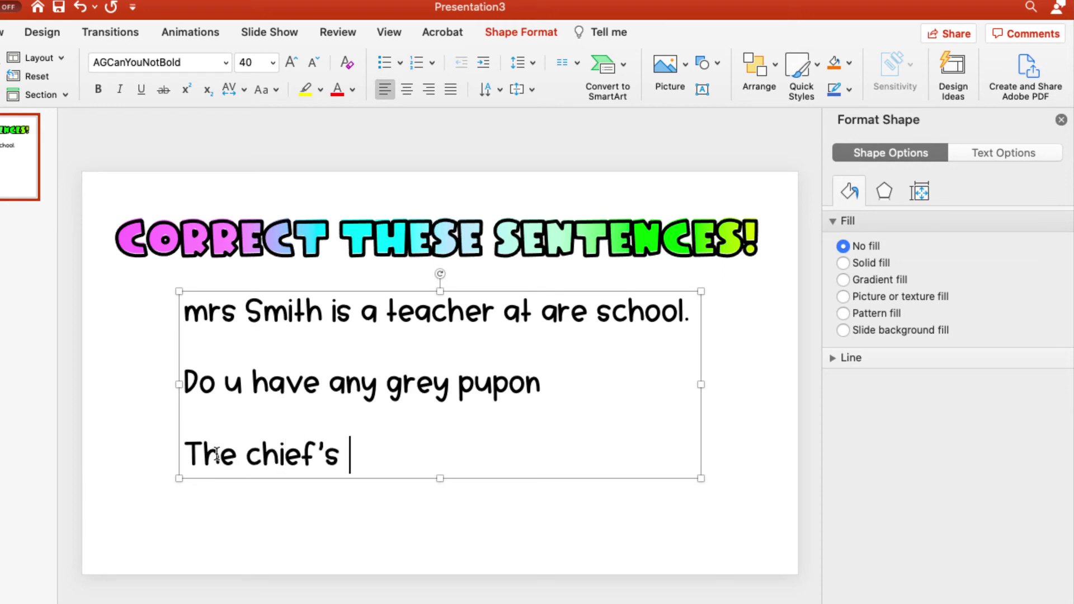
{"action": "type", "text": "'t not win "}
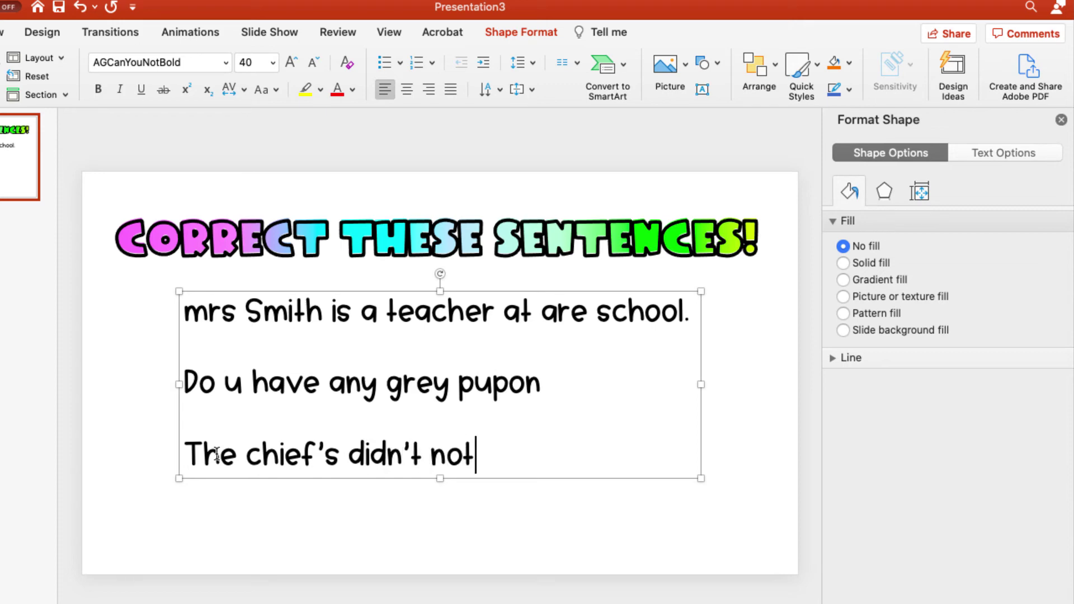
{"action": "type", "text": "the sup"}
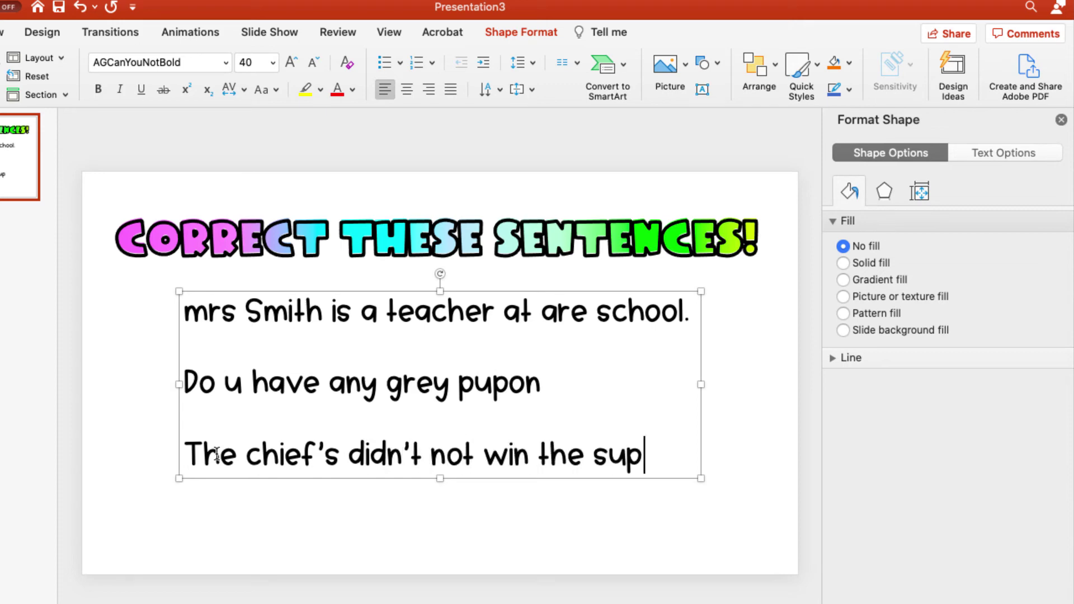
{"action": "type", "text": "perbowl"}
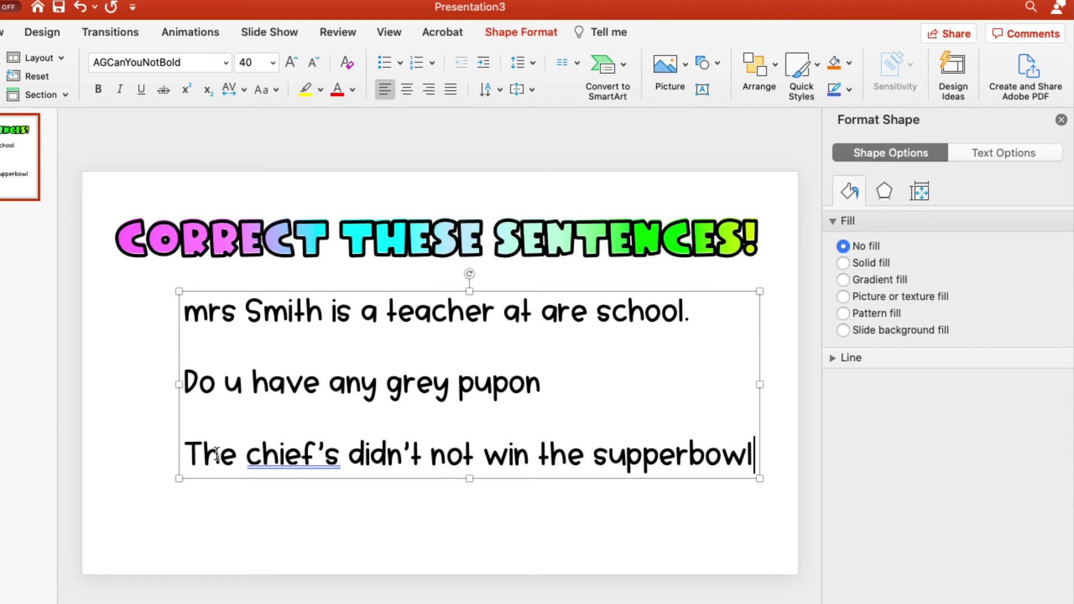
{"action": "type", "text": "?"}
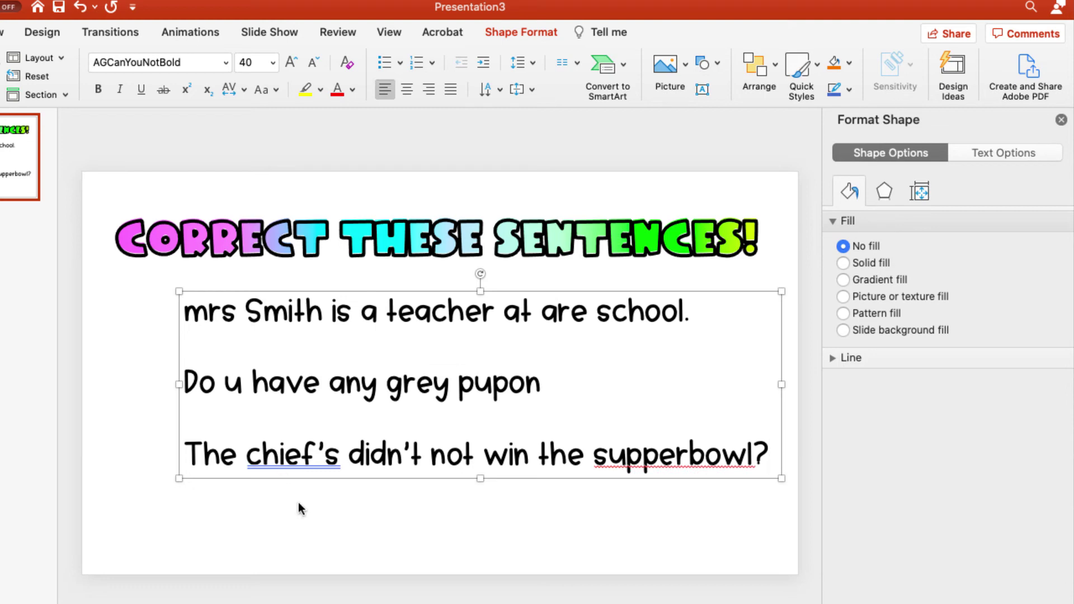
{"action": "left_click", "coordinate": [336, 568]}
{"action": "left_click", "coordinate": [309, 307]}
{"action": "left_click_drag", "start_coordinate": [314, 292], "coordinate": [274, 302]}
Step: Clear the spelling flag on 'supperbowl' with Ignore All and deselect the box
{"action": "double_click", "coordinate": [256, 473]}
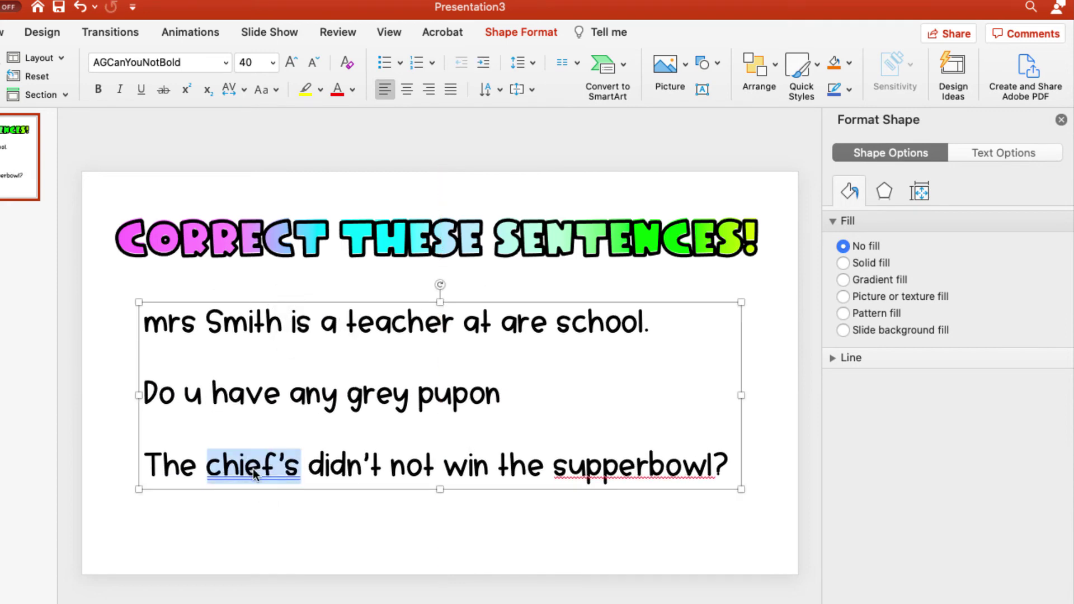
{"action": "right_click", "coordinate": [256, 473]}
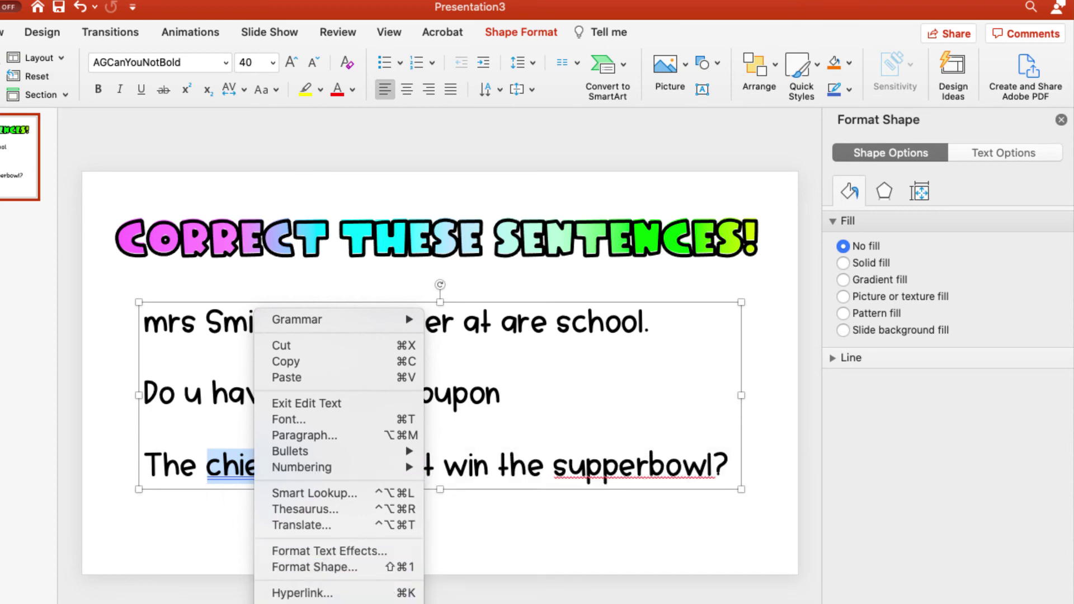
{"action": "left_click", "coordinate": [210, 542]}
{"action": "left_click", "coordinate": [325, 464]}
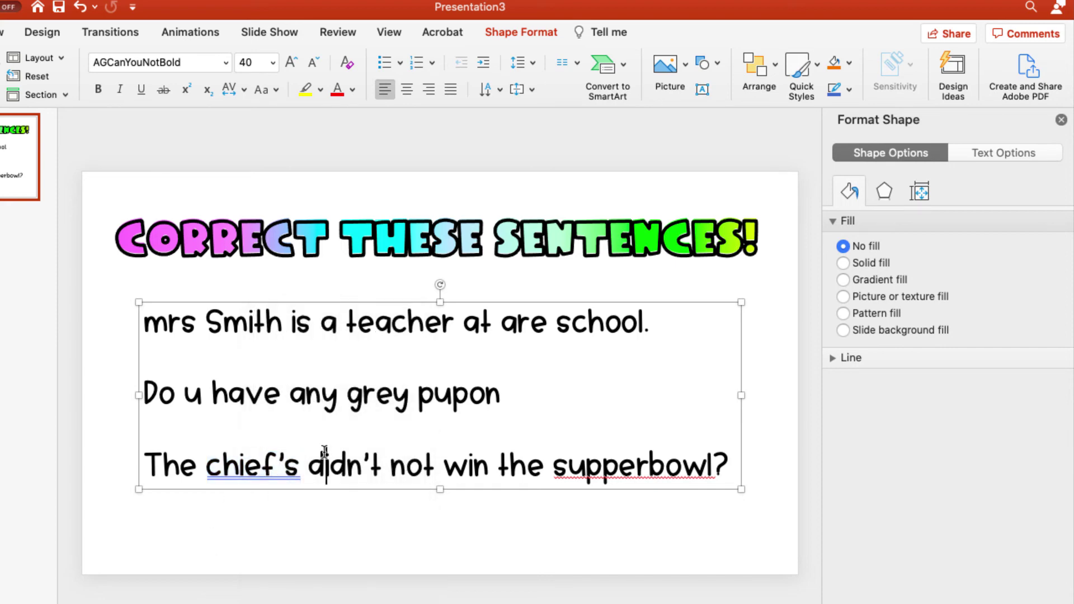
{"action": "left_click", "coordinate": [298, 468]}
{"action": "right_click", "coordinate": [669, 467]}
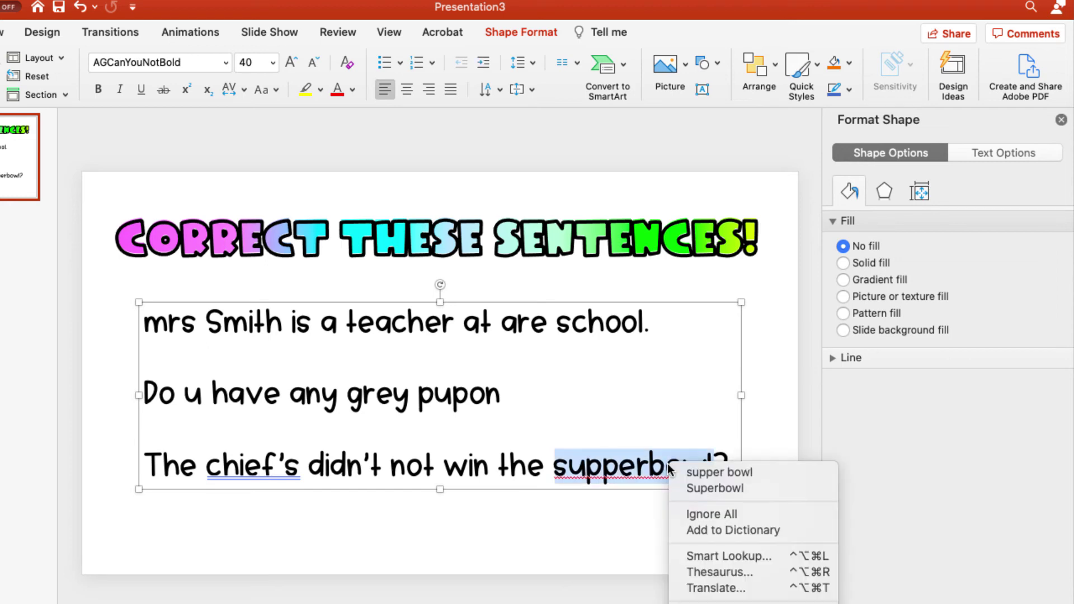
{"action": "left_click", "coordinate": [690, 515]}
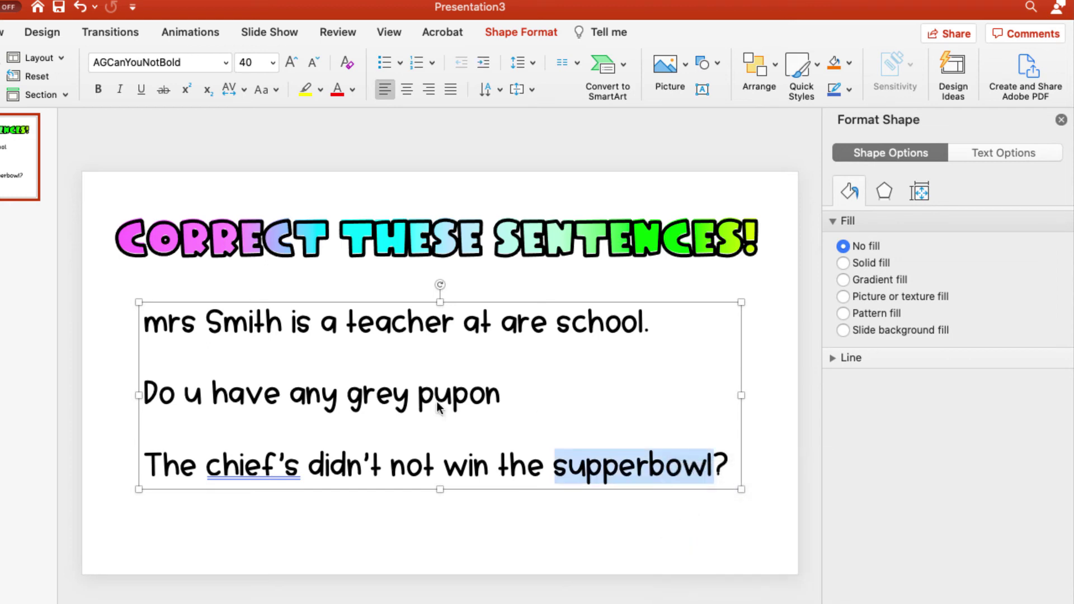
{"action": "left_click", "coordinate": [431, 516]}
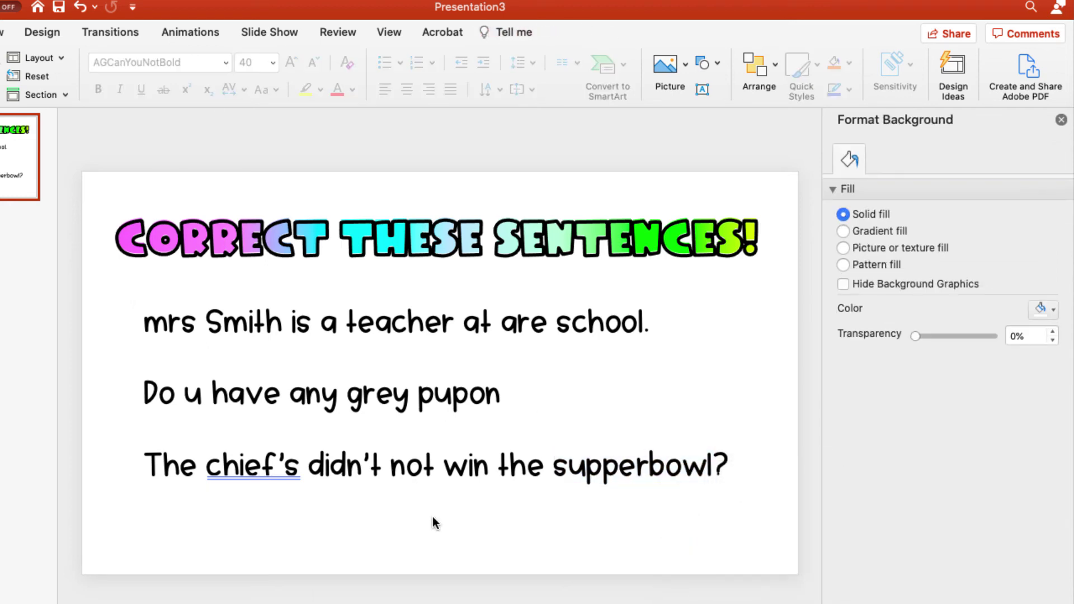
Step: Close the background pane, select the title and three sentences, and choose Save as Picture
{"action": "left_click", "coordinate": [1062, 119]}
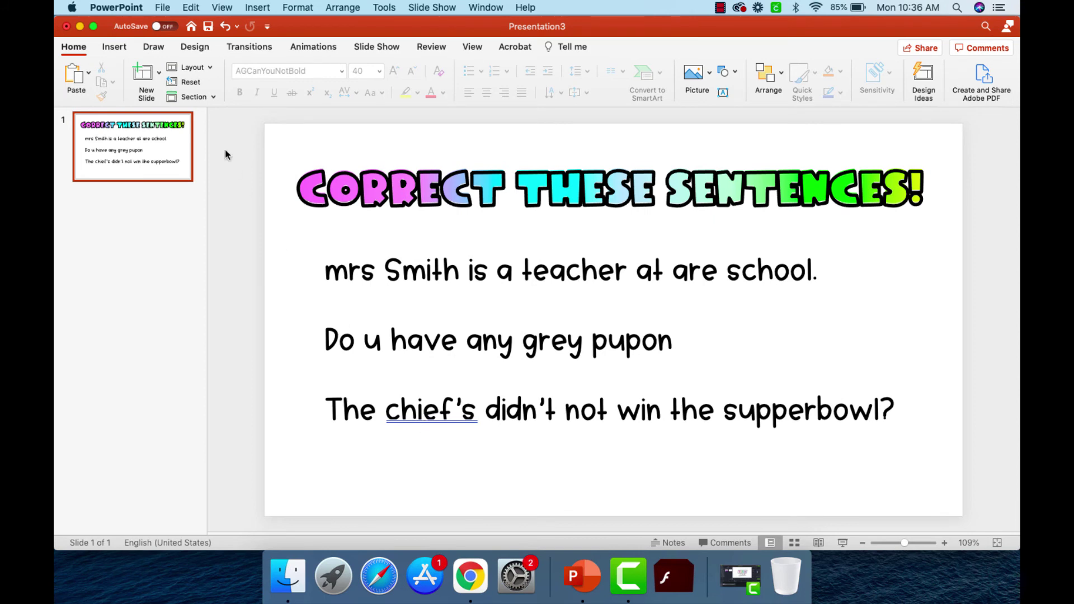
{"action": "left_click_drag", "start_coordinate": [277, 150], "coordinate": [939, 466]}
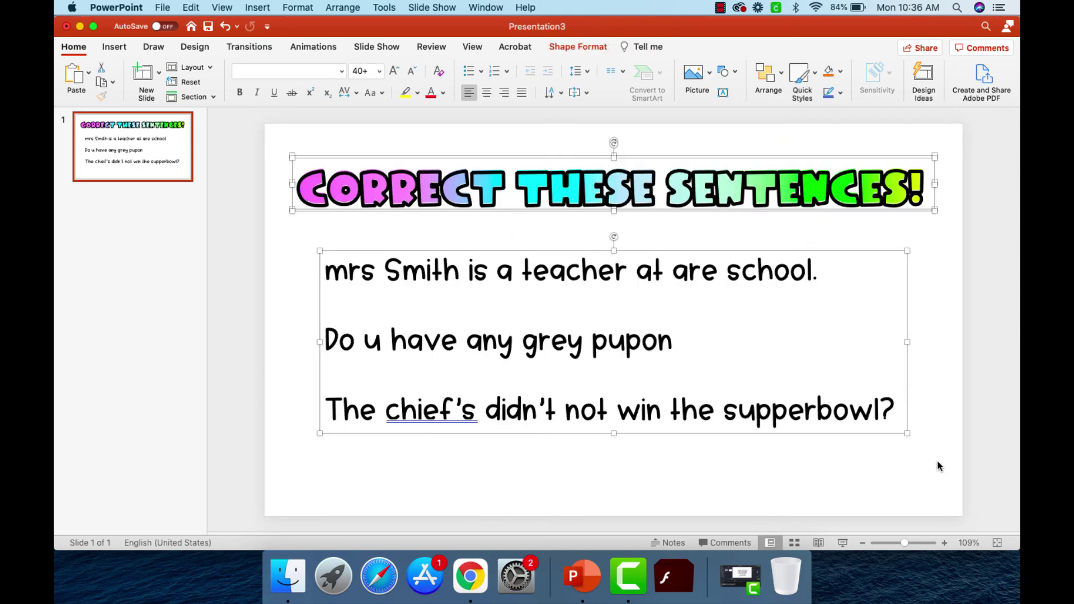
{"action": "right_click", "coordinate": [480, 156]}
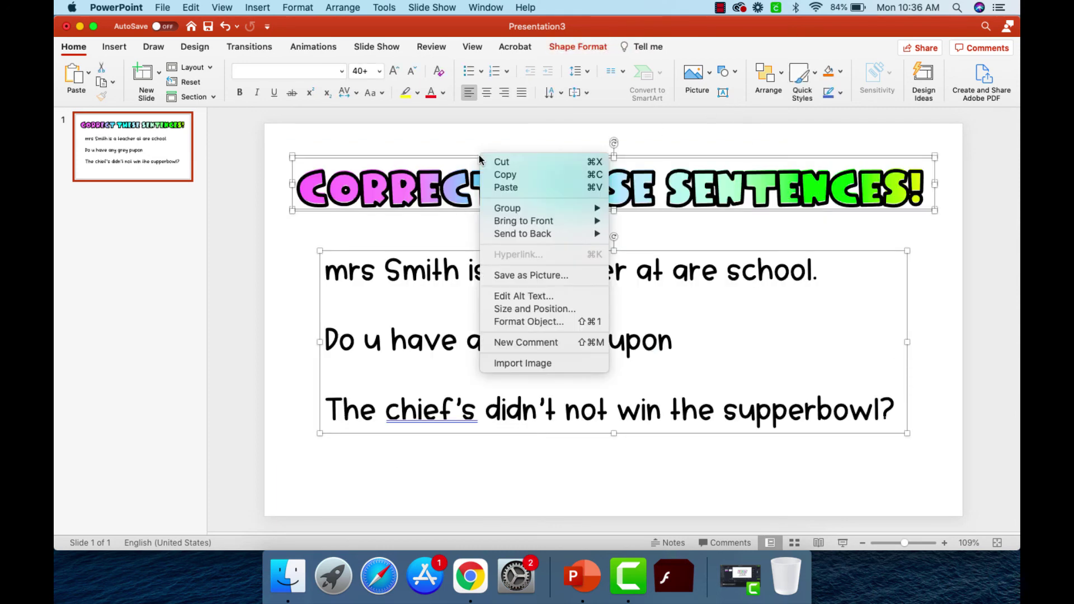
{"action": "left_click", "coordinate": [505, 276]}
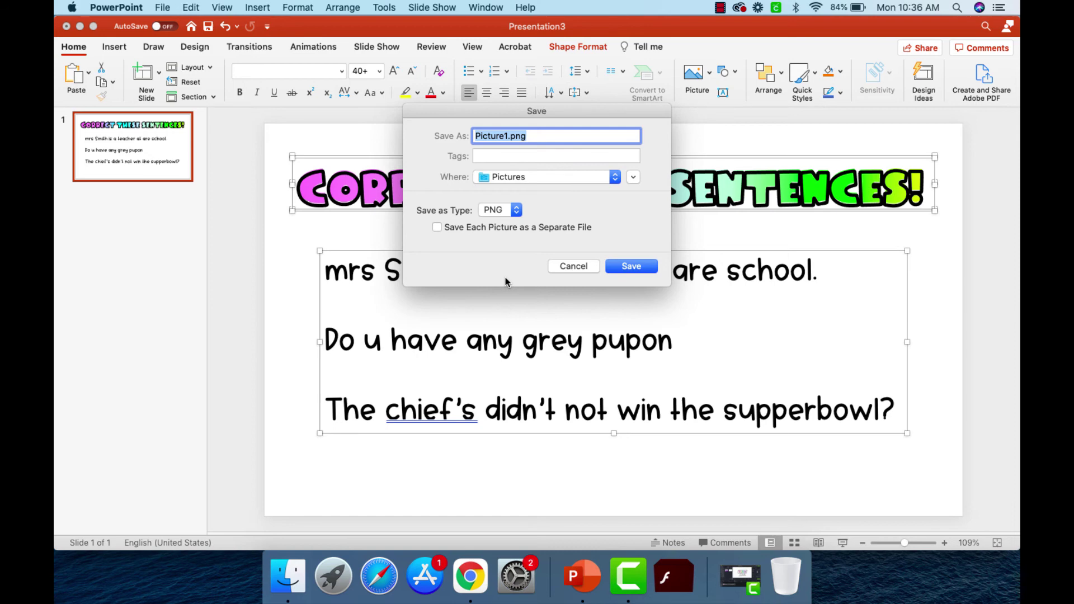
Step: Save the picture as CorrectSentences PNG on the Desktop, then bring Google Slides forward in Chrome
{"action": "type", "text": "Correct"}
{"action": "type", "text": "Sentences"}
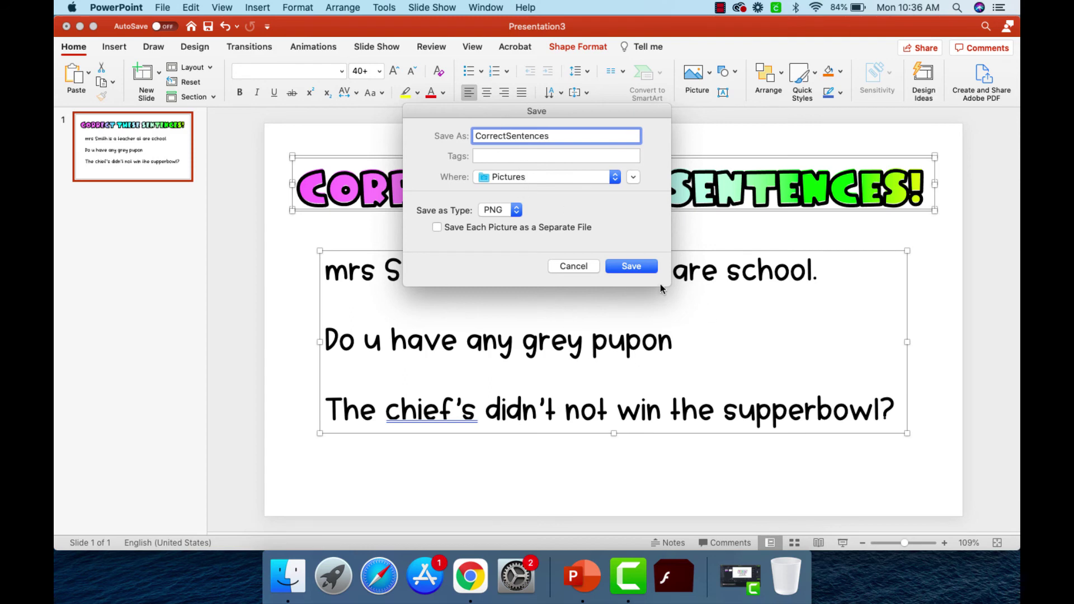
{"action": "left_click", "coordinate": [603, 181]}
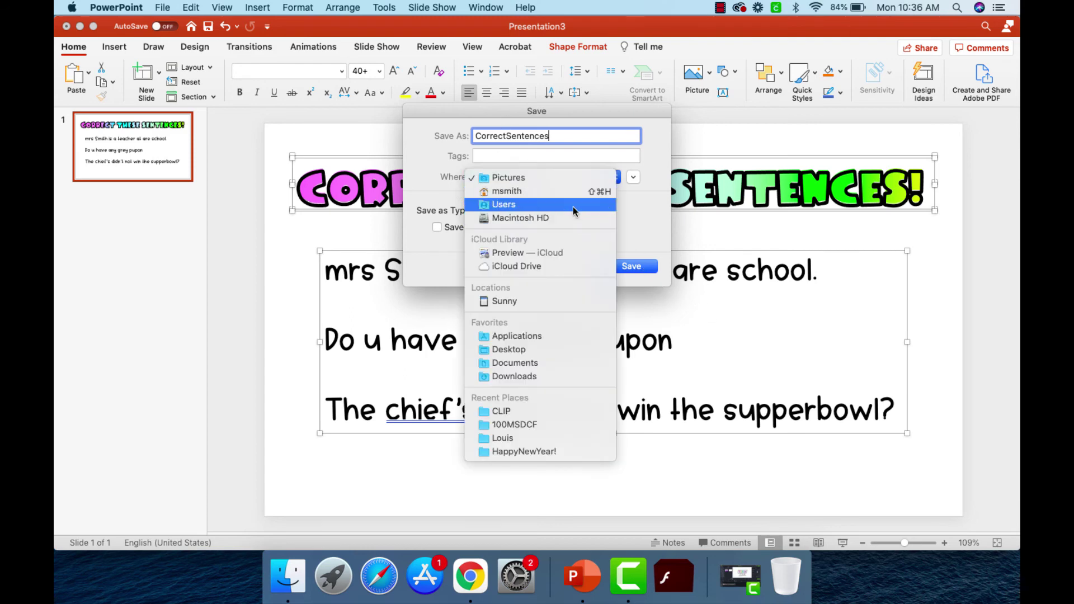
{"action": "left_click", "coordinate": [546, 348]}
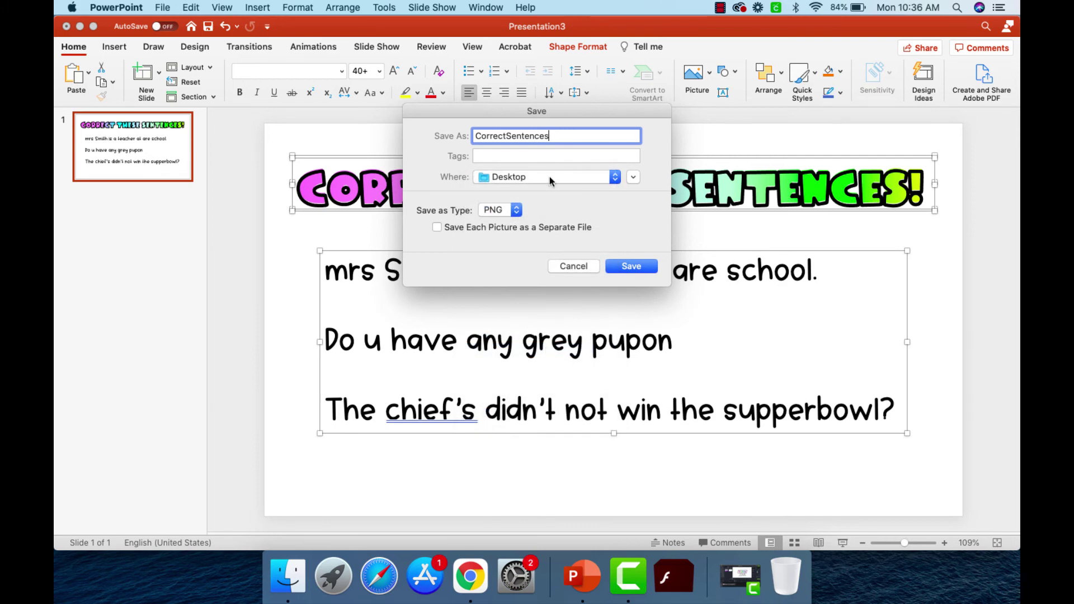
{"action": "left_click", "coordinate": [546, 175]}
{"action": "left_click", "coordinate": [546, 173]}
{"action": "left_click", "coordinate": [642, 266]}
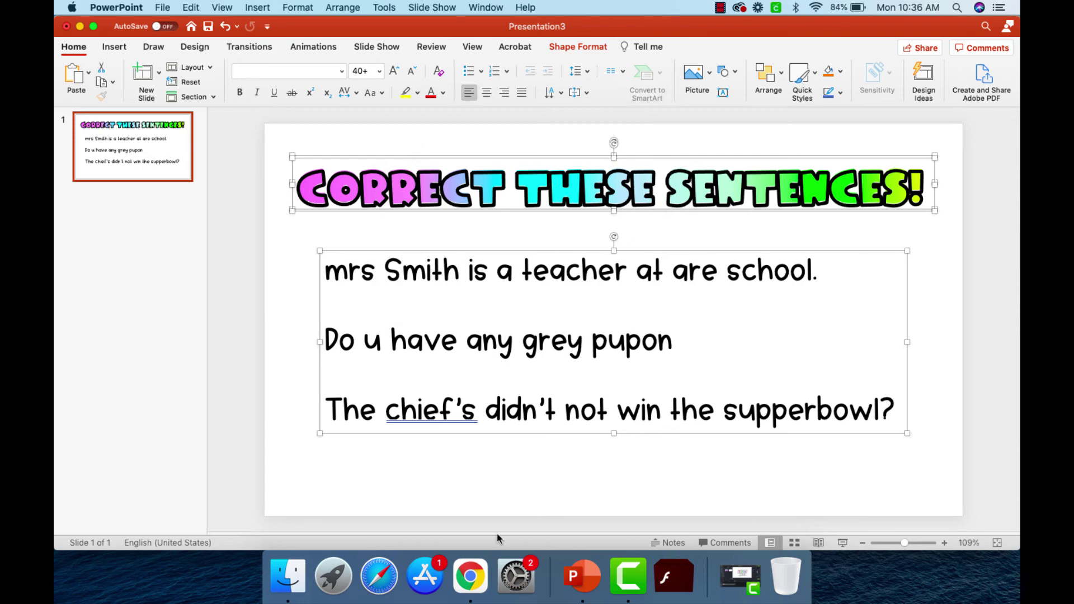
{"action": "left_click", "coordinate": [470, 601]}
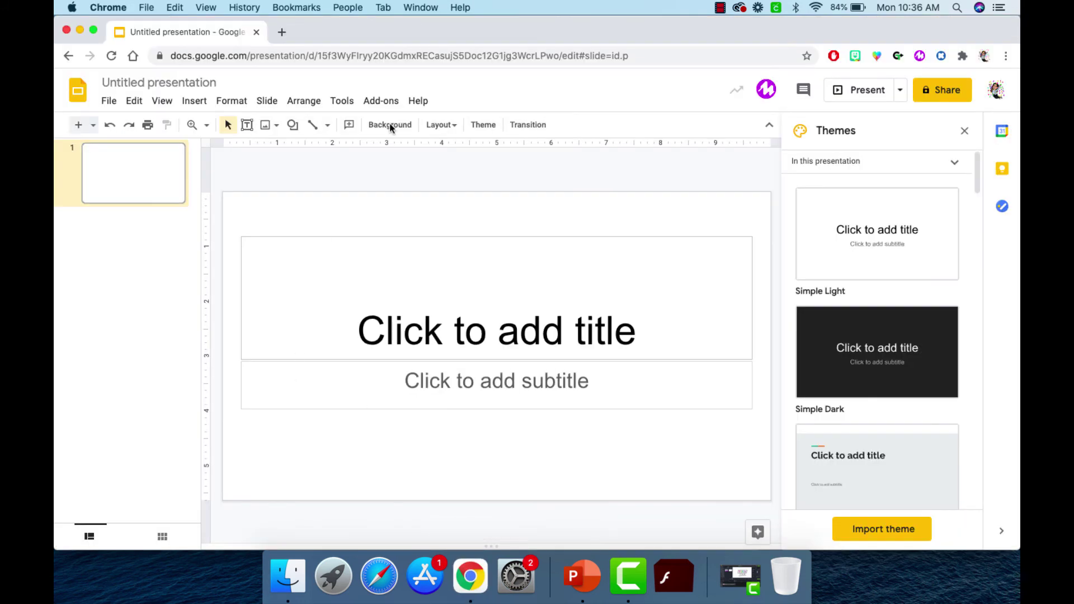
Step: Close the Themes panel and delete the title and subtitle placeholders
{"action": "left_click", "coordinate": [965, 130]}
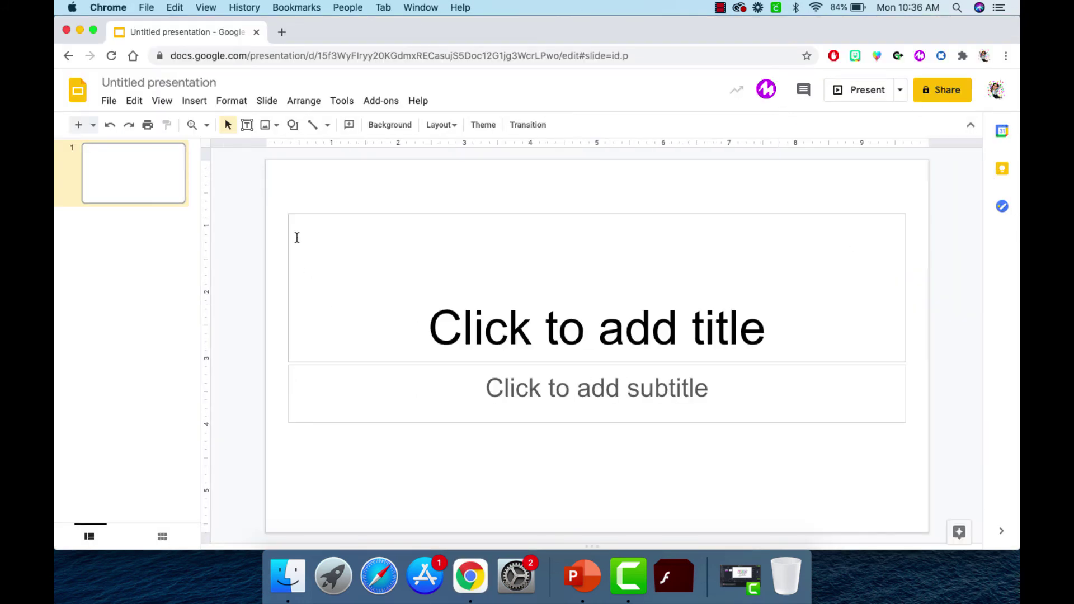
{"action": "left_click_drag", "start_coordinate": [279, 199], "coordinate": [913, 483]}
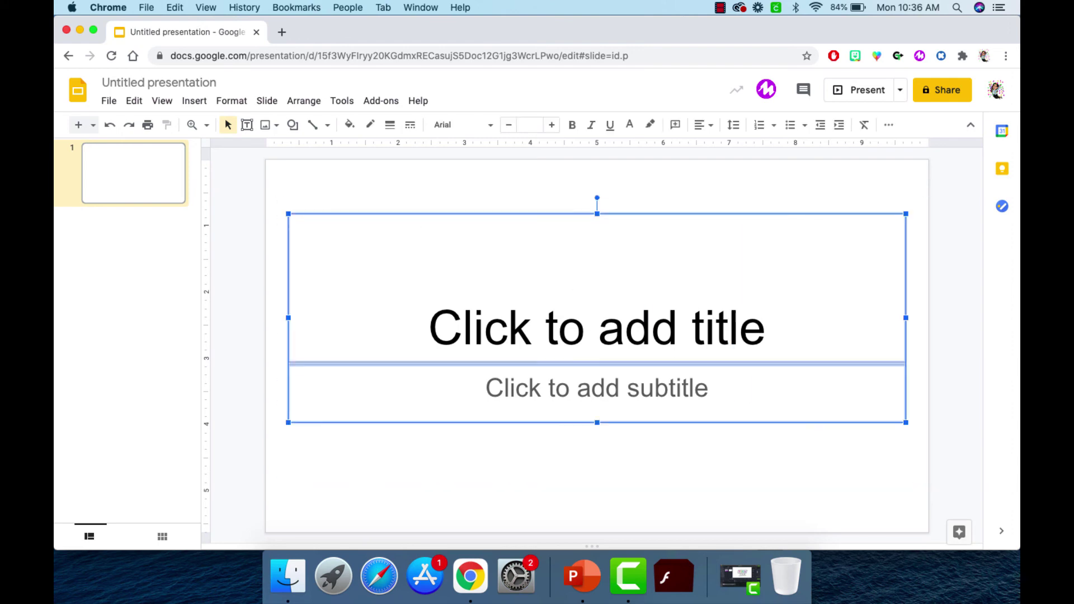
{"action": "key", "text": "BackSpace"}
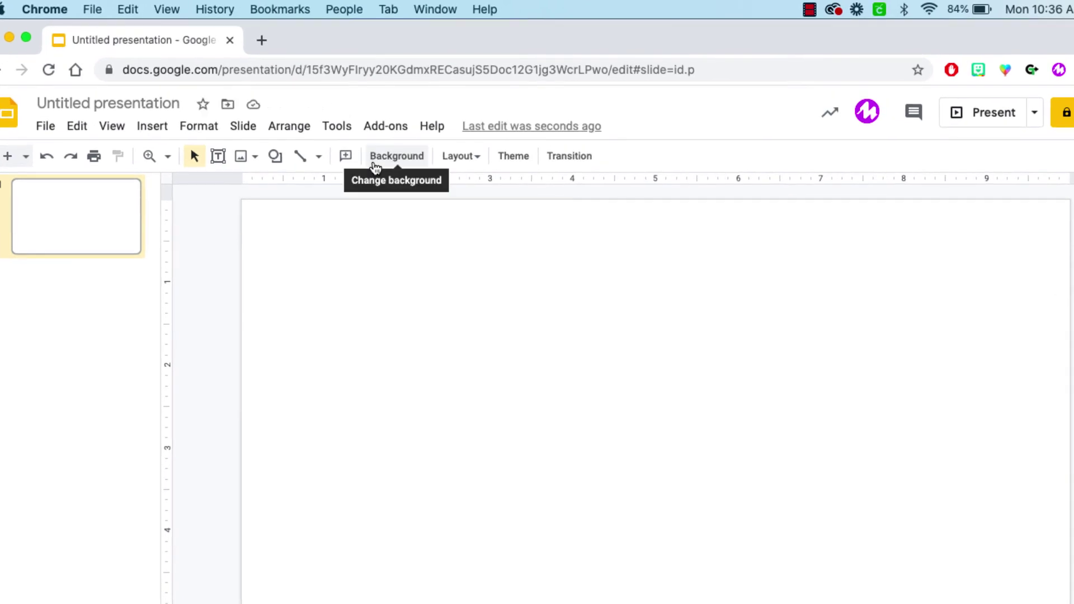
Step: Set the slide background to the CorrectSentences.png image
{"action": "left_click", "coordinate": [374, 165]}
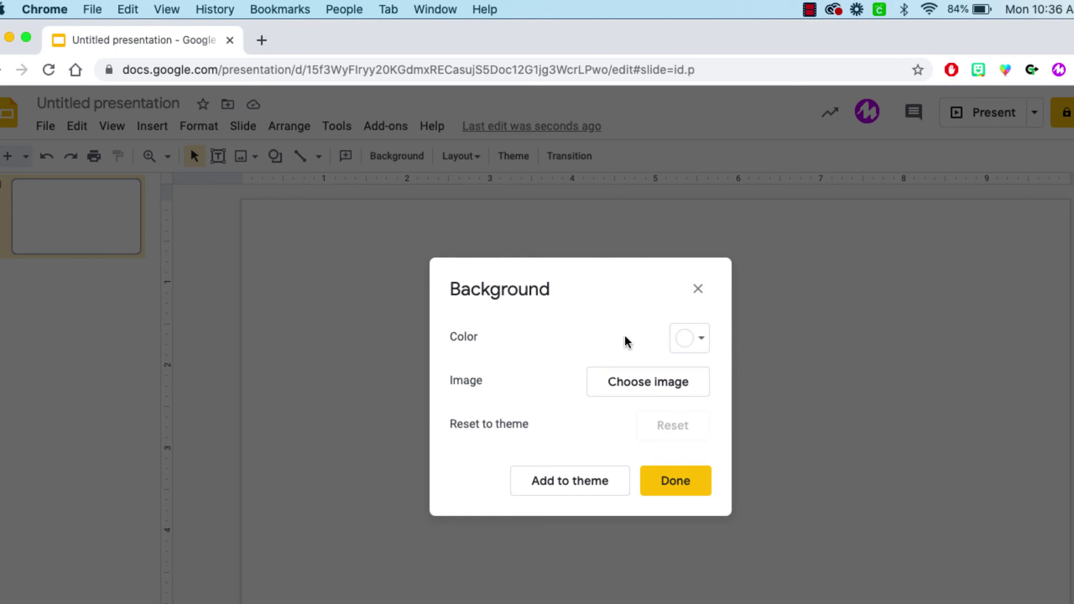
{"action": "left_click", "coordinate": [631, 381]}
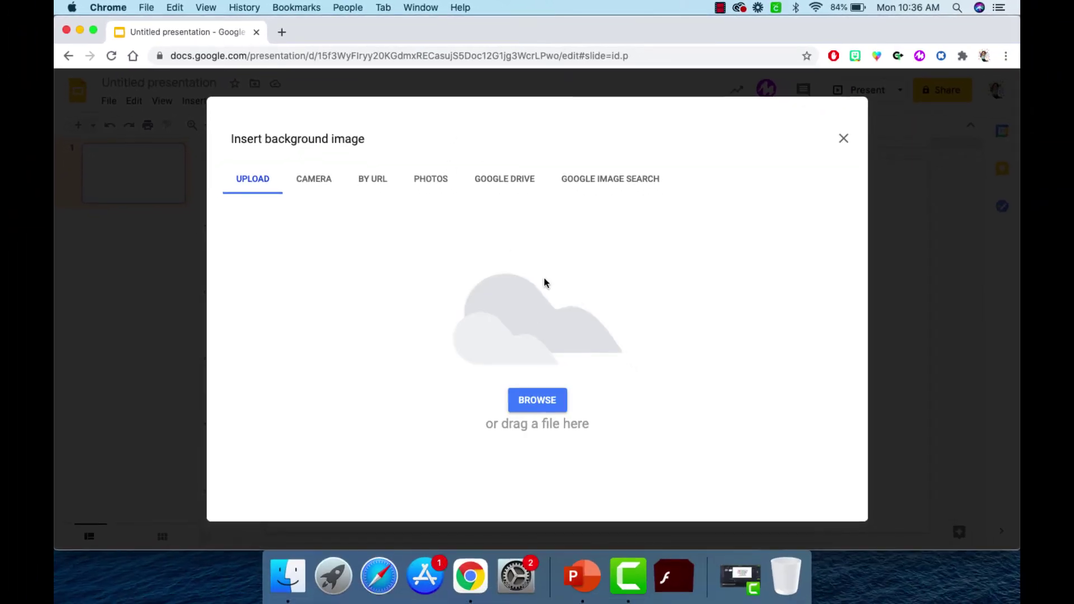
{"action": "left_click", "coordinate": [520, 403]}
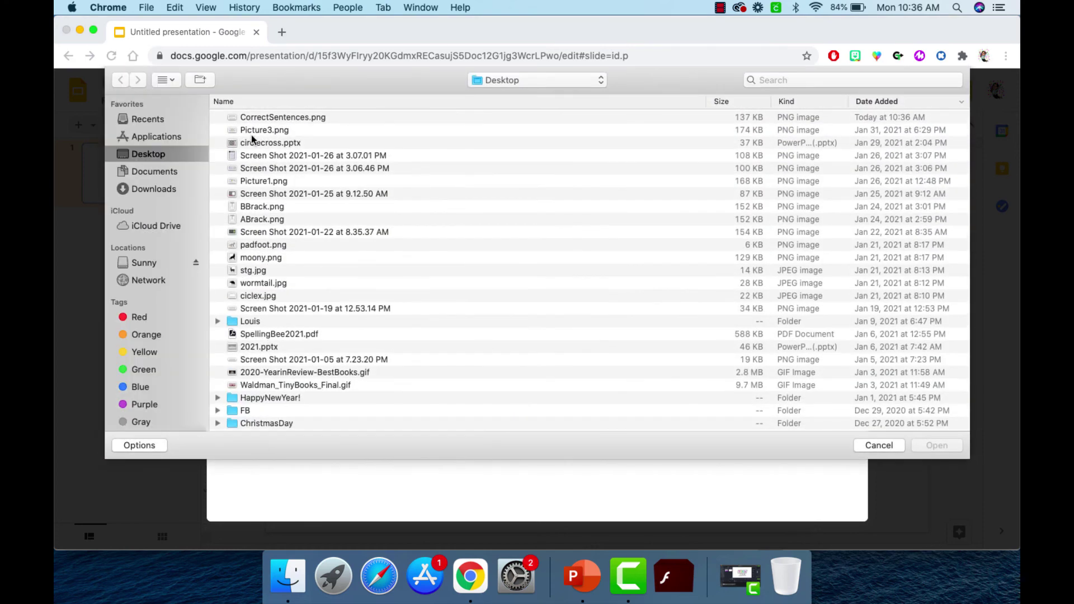
{"action": "double_click", "coordinate": [257, 118]}
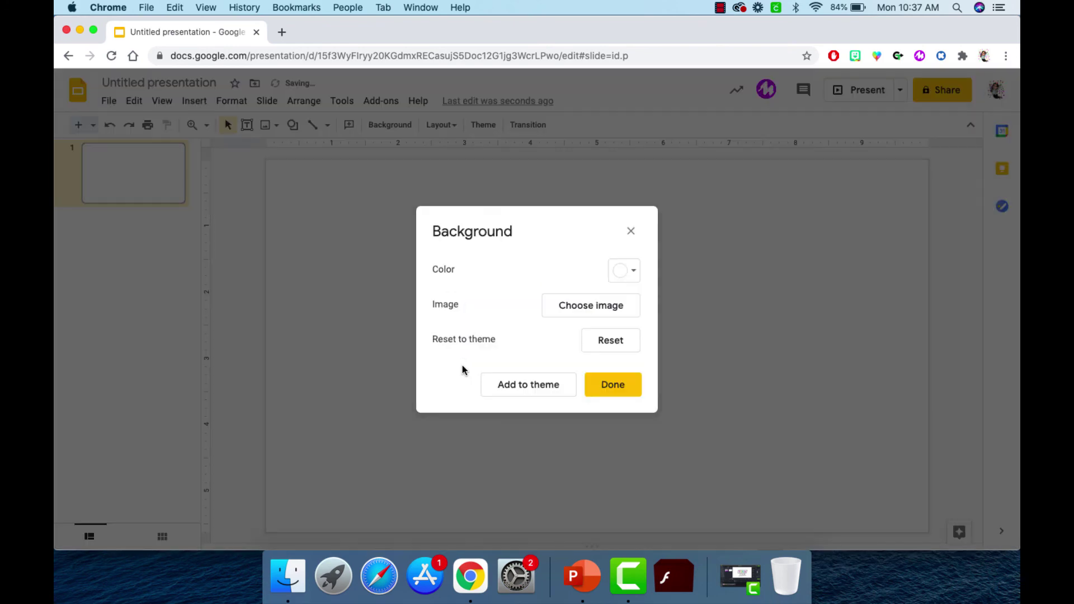
{"action": "left_click", "coordinate": [618, 384]}
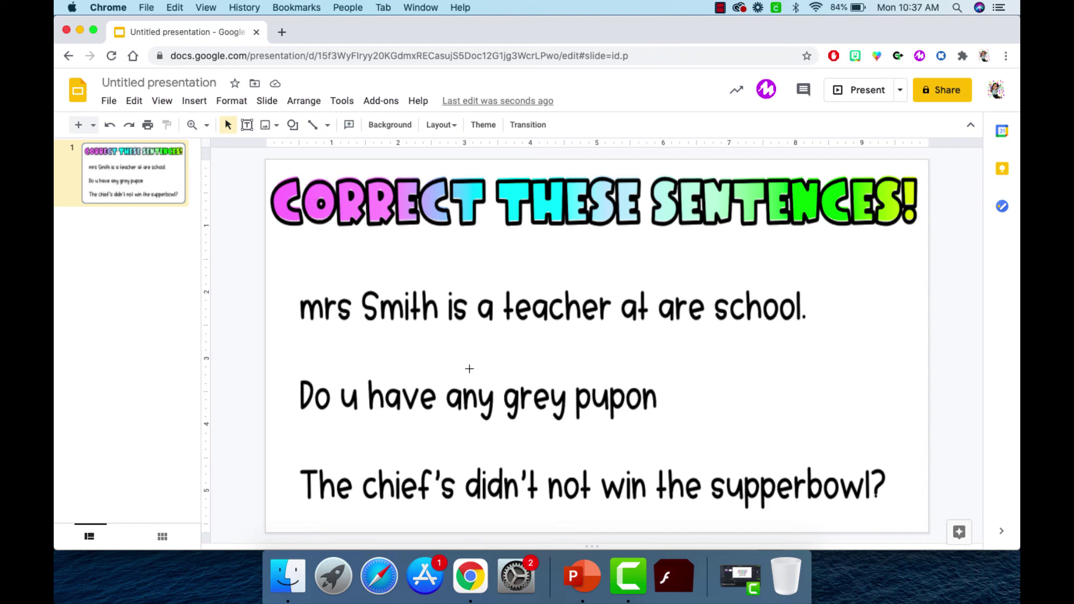
{"action": "left_click_drag", "start_coordinate": [622, 306], "coordinate": [627, 436]}
{"action": "left_click", "coordinate": [247, 126]}
{"action": "left_click_drag", "start_coordinate": [331, 264], "coordinate": [817, 293]}
{"action": "type", "text": "Mrs"}
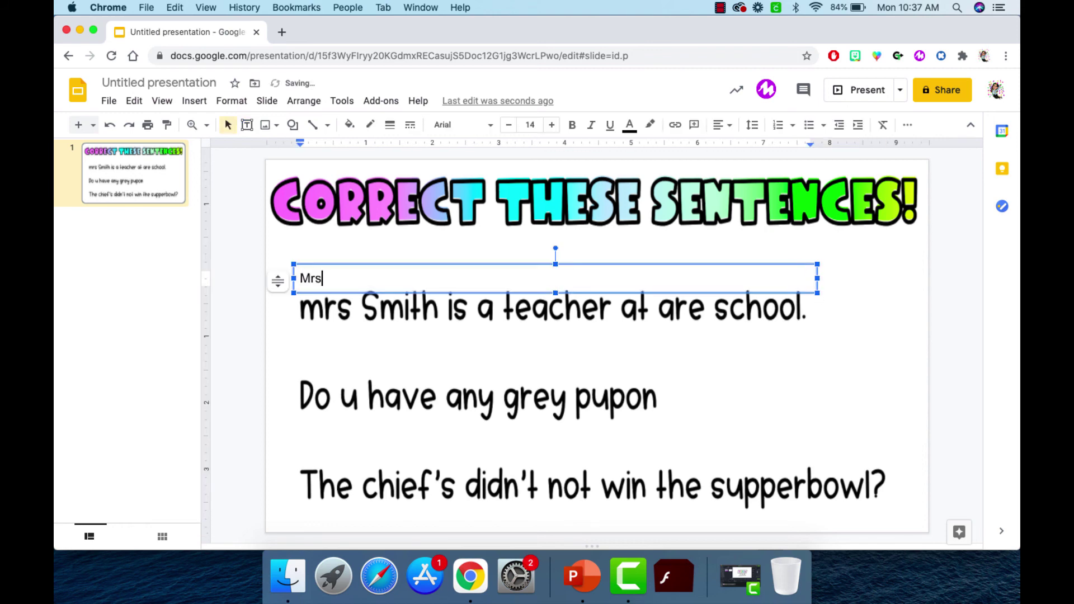
{"action": "type", "text": ". Smith is a teacher at "}
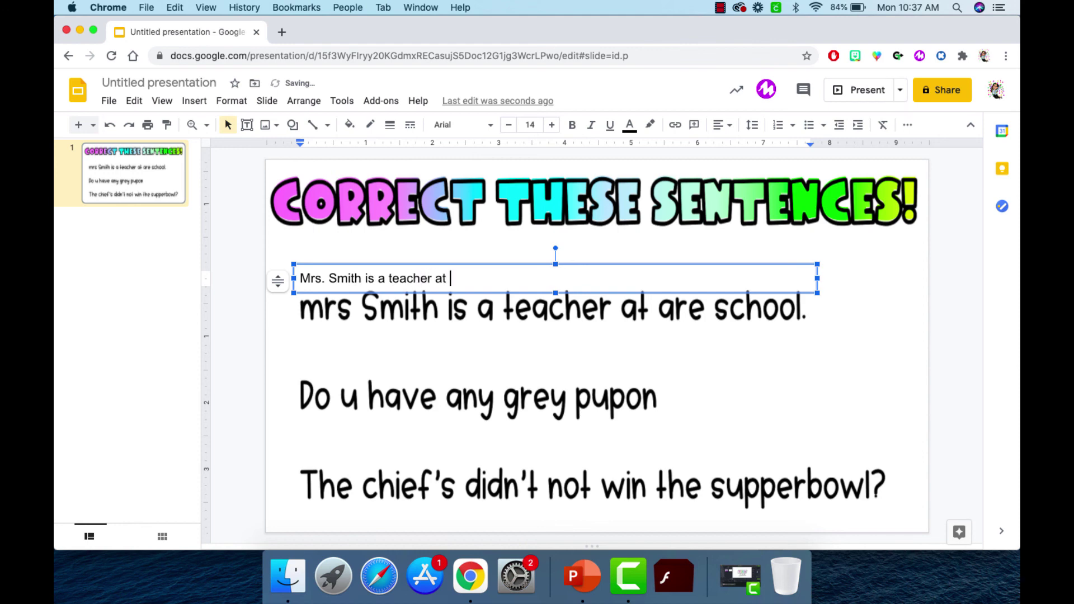
{"action": "type", "text": "our school."}
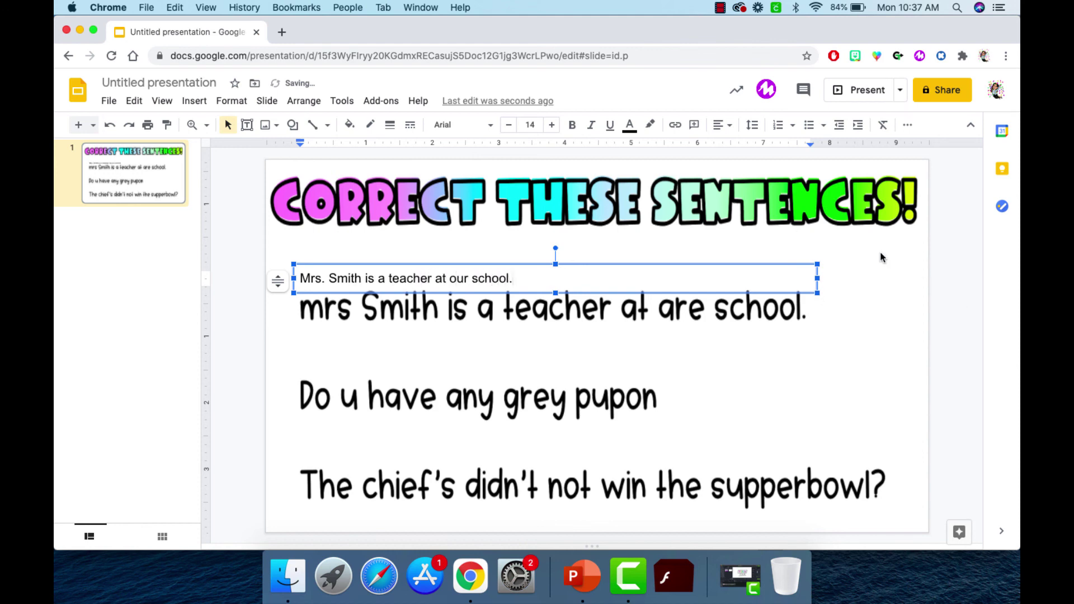
{"action": "left_click", "coordinate": [773, 262]}
{"action": "key", "text": "Delete"}
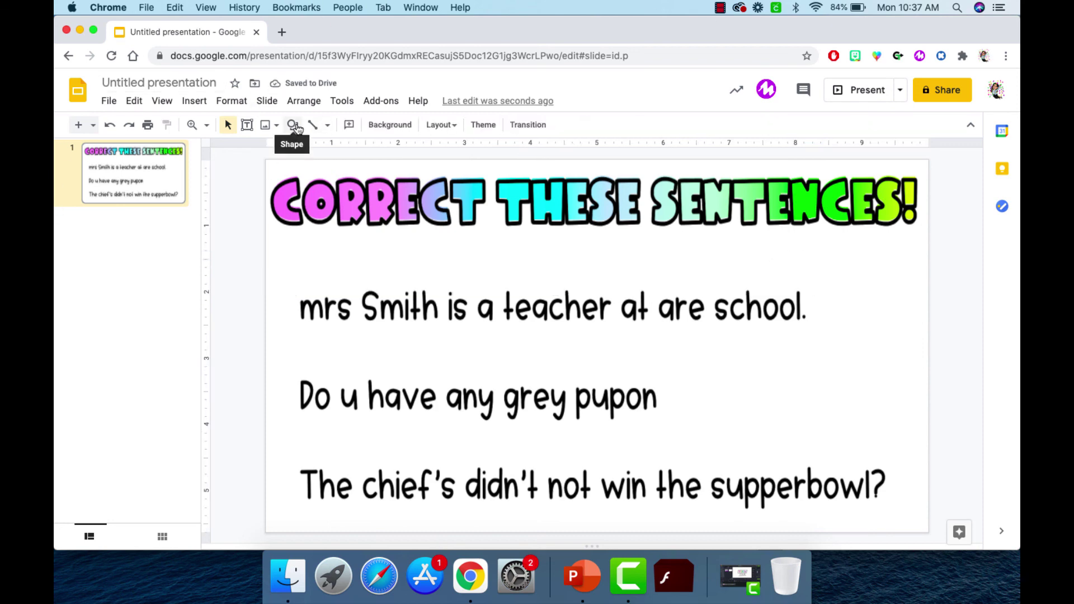
Step: Switch the line tool to Scribble for freehand drawing
{"action": "left_click", "coordinate": [327, 125]}
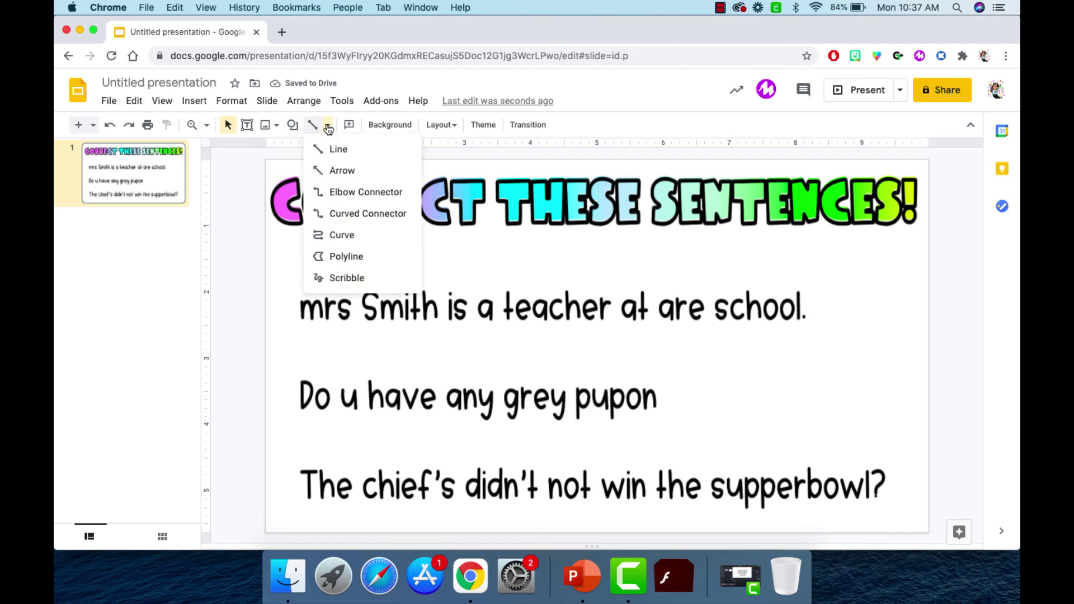
{"action": "left_click", "coordinate": [343, 278]}
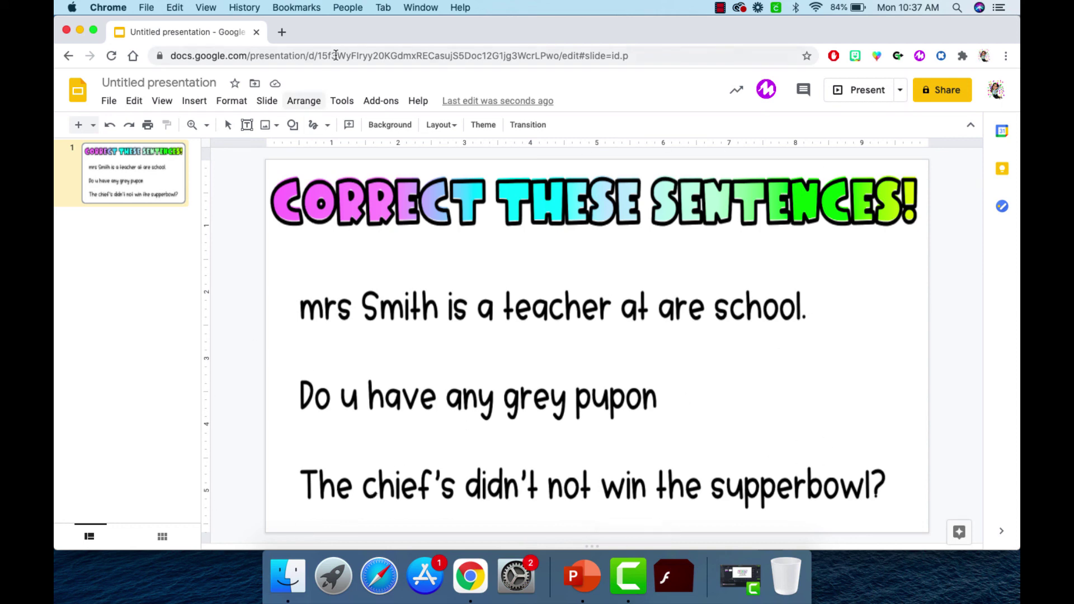
Step: Launch the Pear Deck for Google Slides add-on and add a Draw question to the slide
{"action": "left_click", "coordinate": [390, 102]}
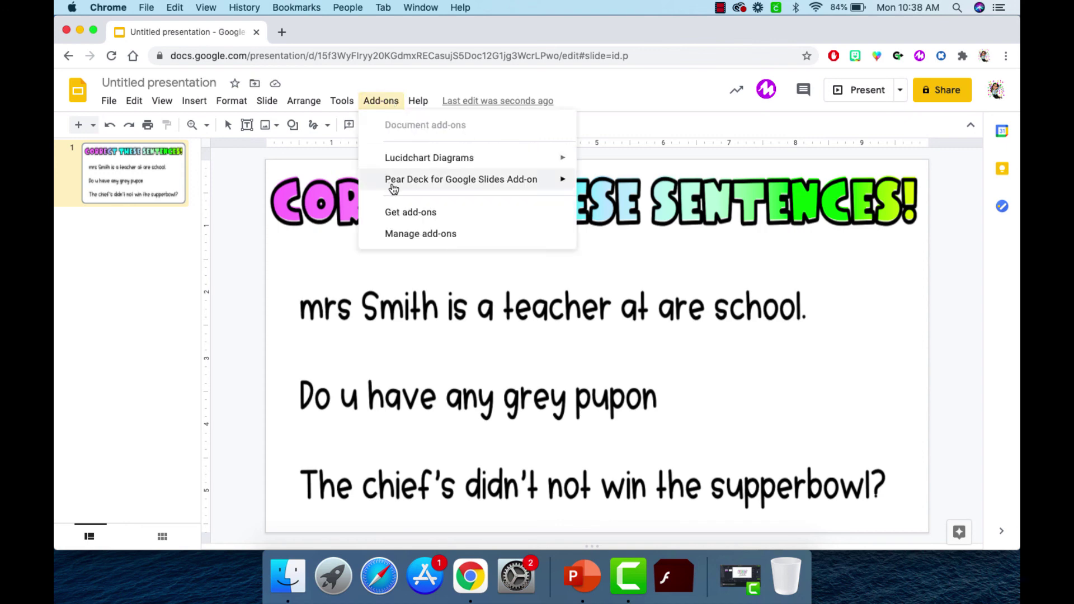
{"action": "mouse_move", "coordinate": [392, 188]}
{"action": "left_click", "coordinate": [676, 187]}
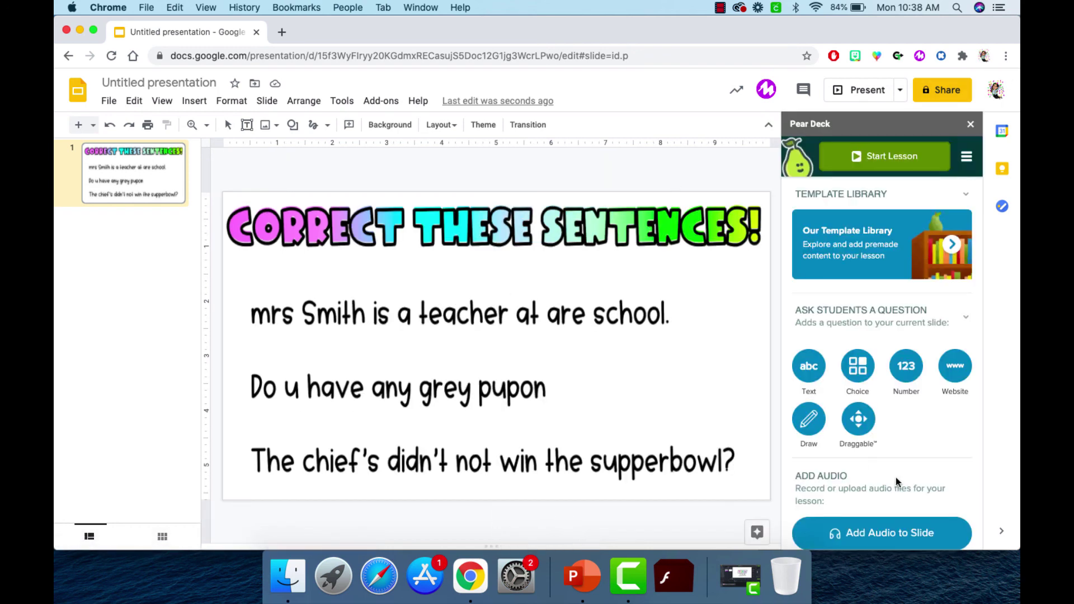
{"action": "left_click", "coordinate": [814, 412]}
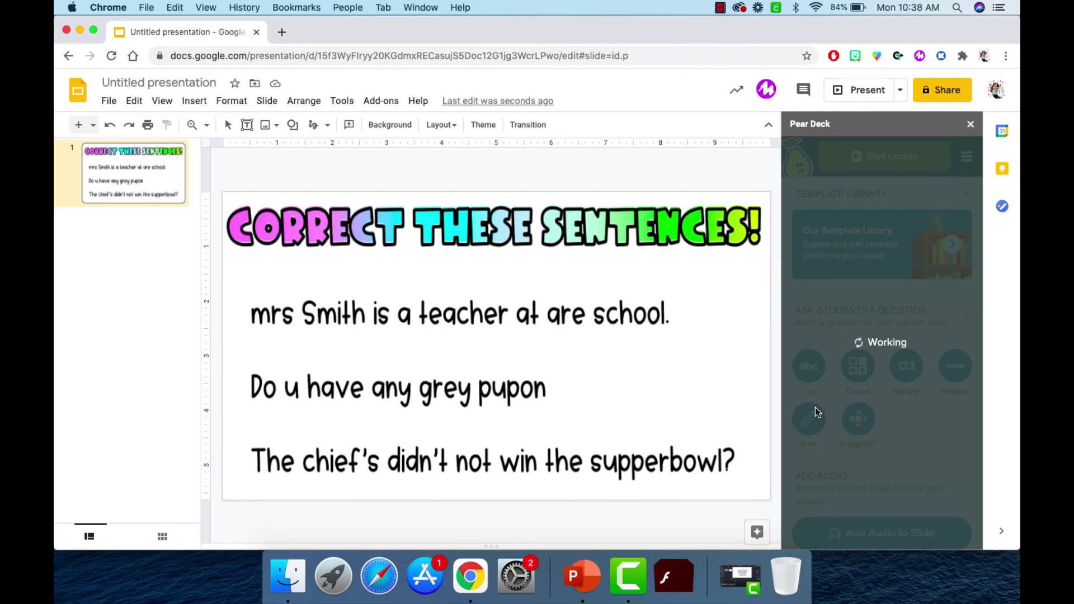